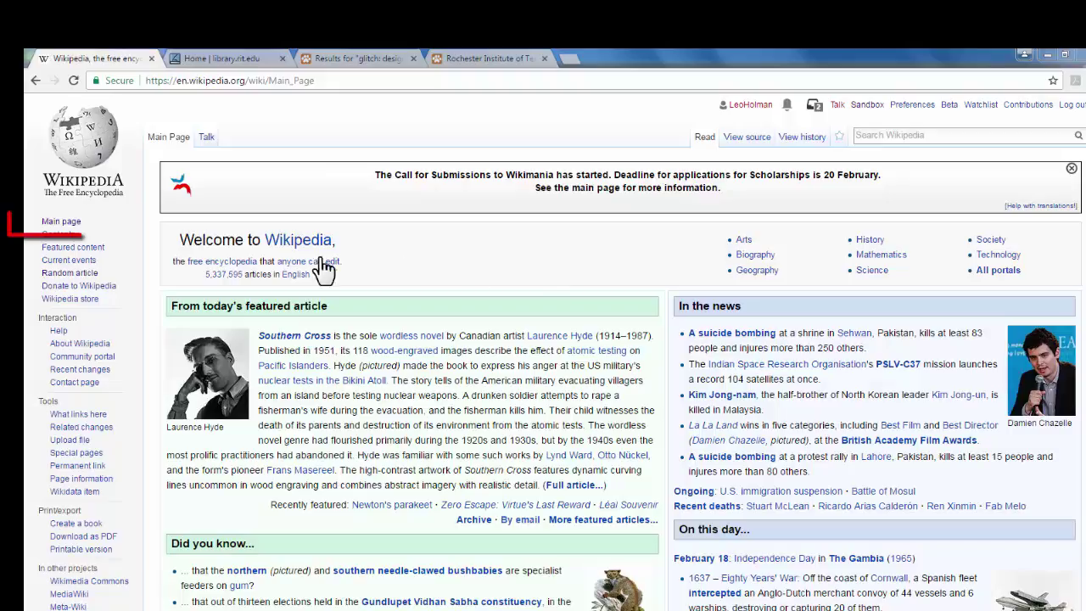
Step: Jump to a random article, then search Wikipedia for 'glitch art'
left_click(72, 275)
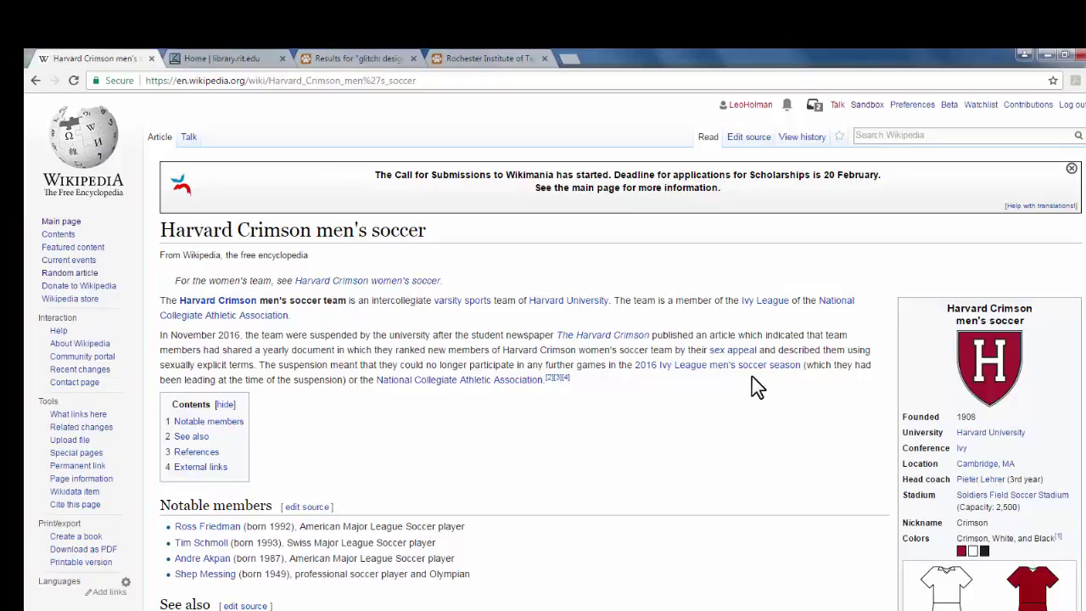
left_click(924, 134)
type("glitch art")
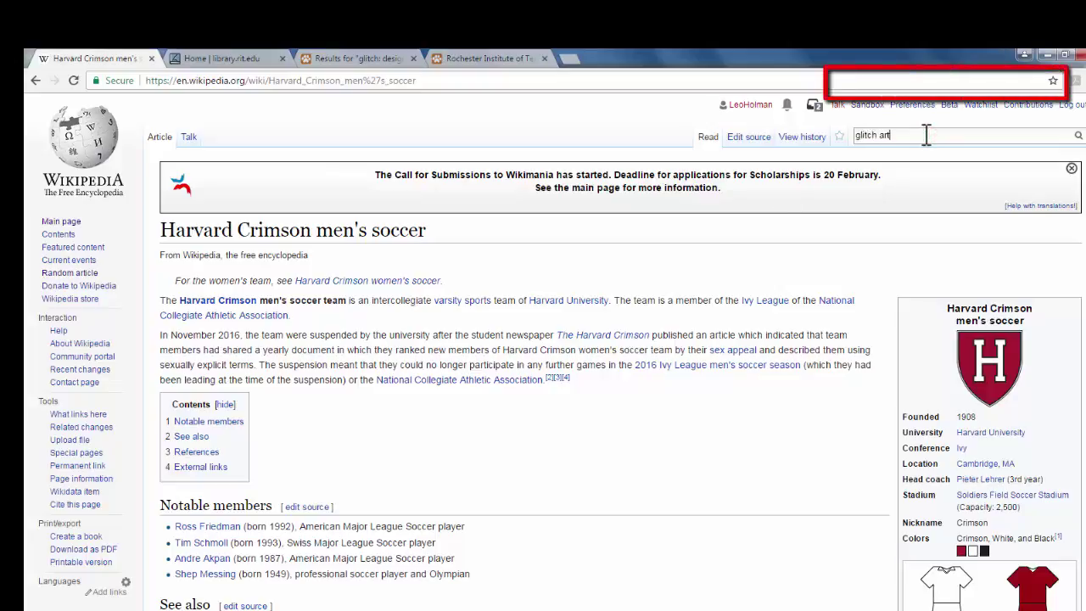
key("Return")
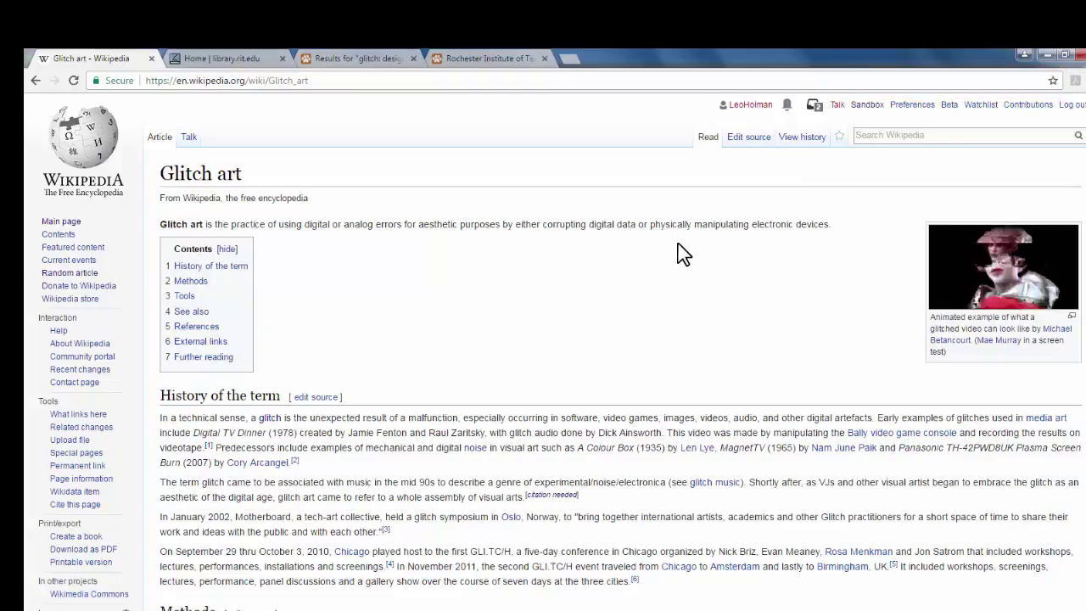
Step: Review the Glitch art Further reading list and return to the top of the article
scroll(760, 279, "down", 15)
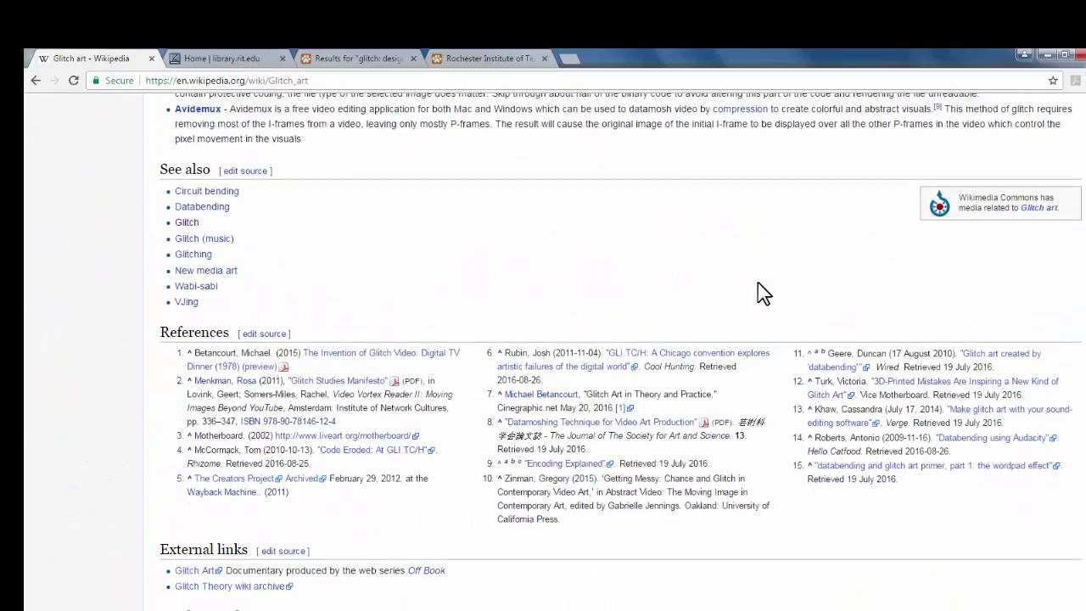
scroll(757, 284, "down", 5)
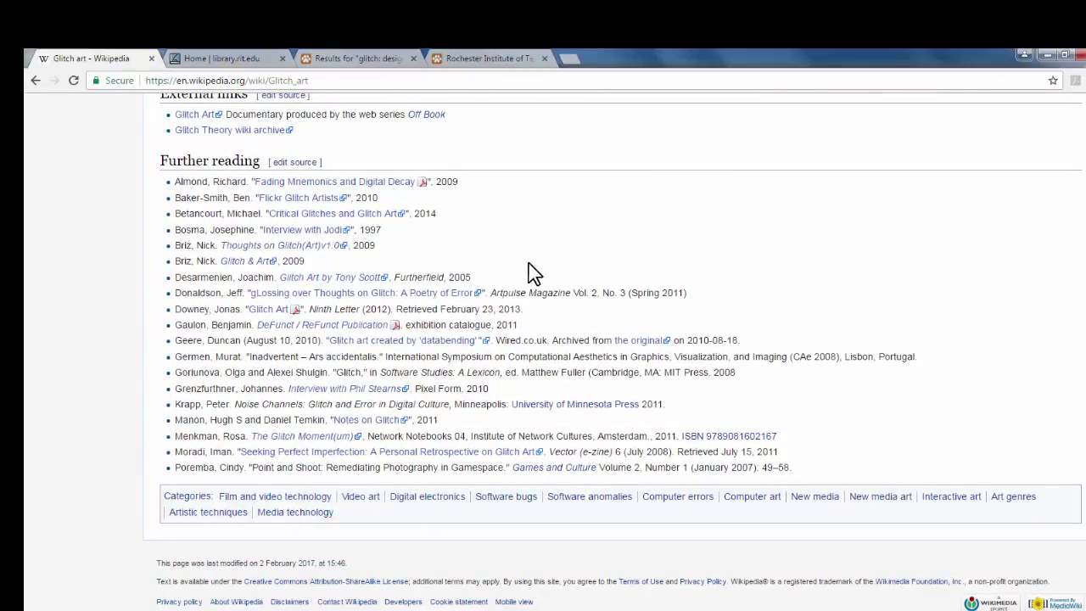
scroll(987, 389, "up", 5)
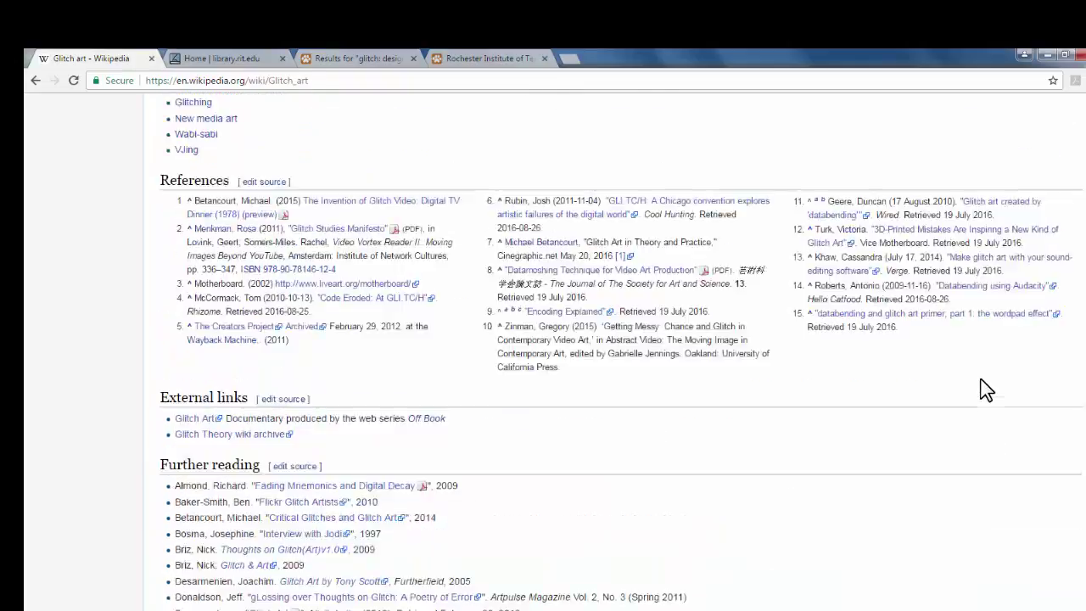
scroll(984, 385, "up", 15)
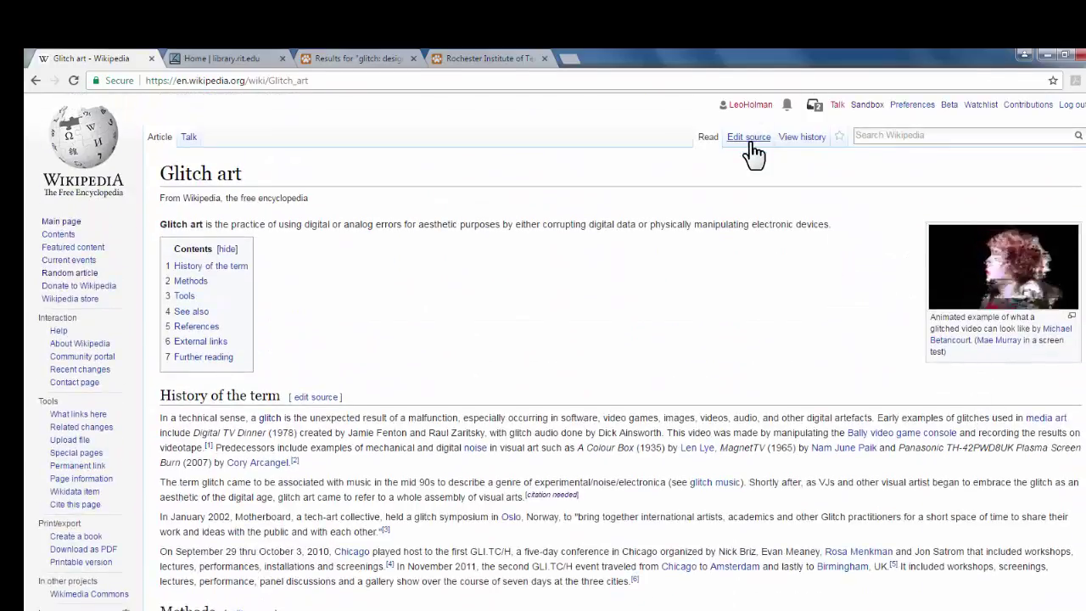
Step: In the Glitch art source editor, start an empty 'cite book' form, ready for the ISBN
left_click(750, 141)
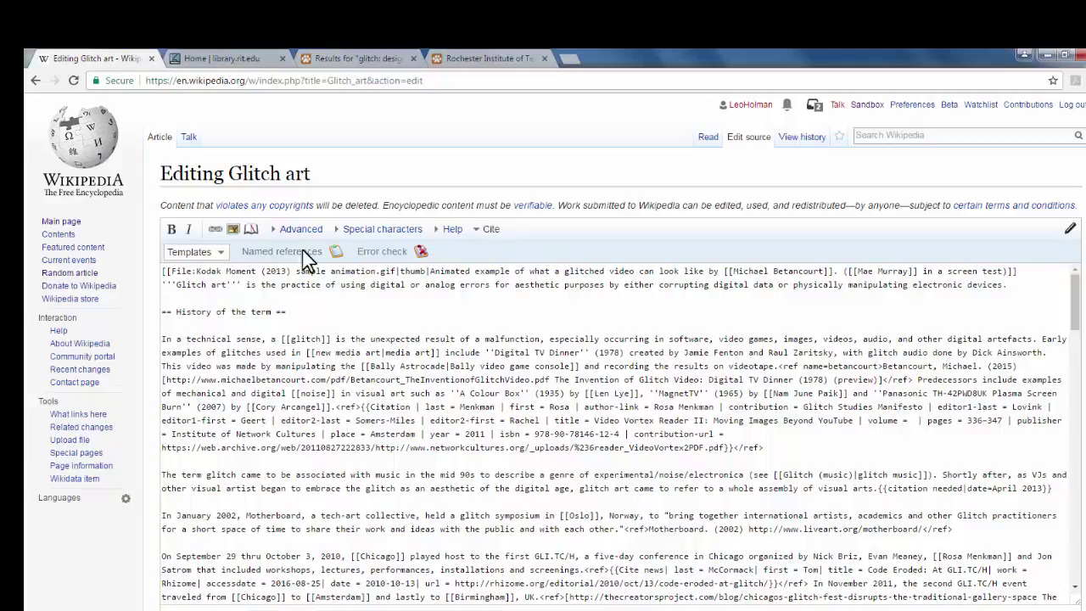
left_click(221, 254)
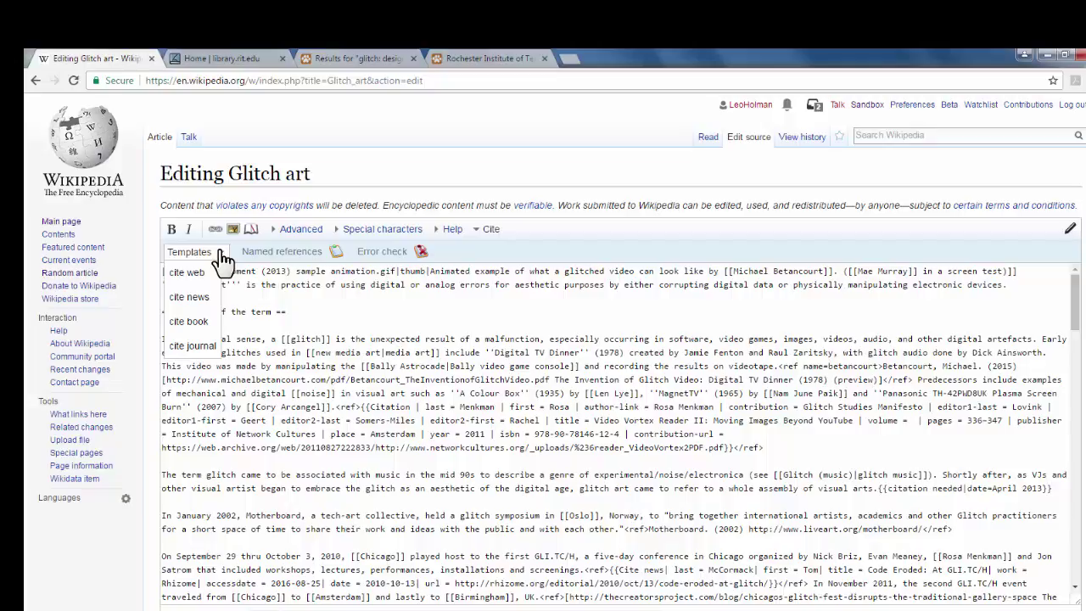
left_click(202, 321)
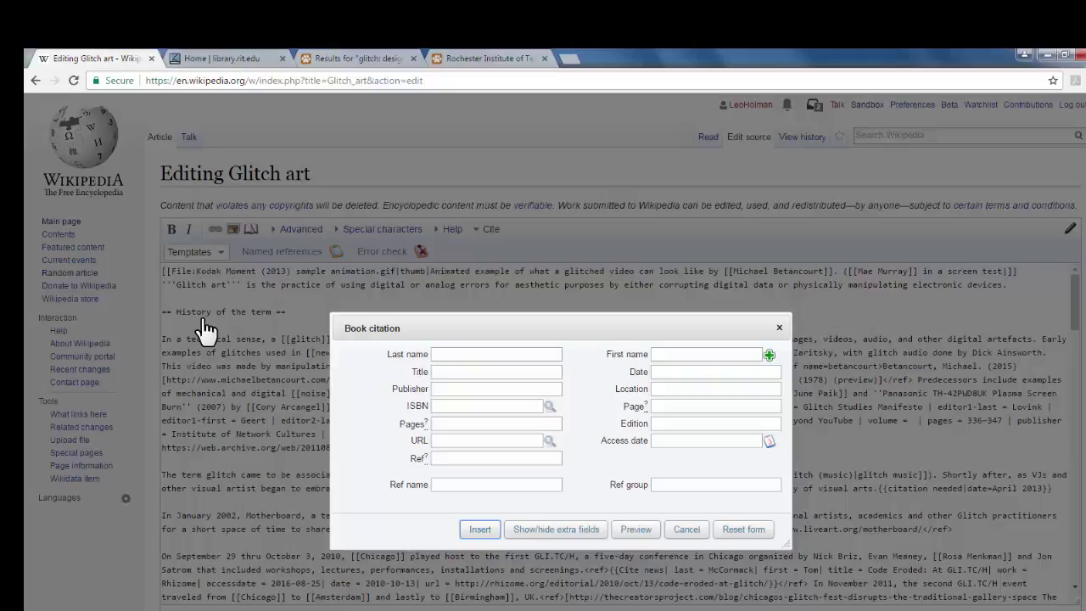
left_click(476, 408)
left_click(239, 53)
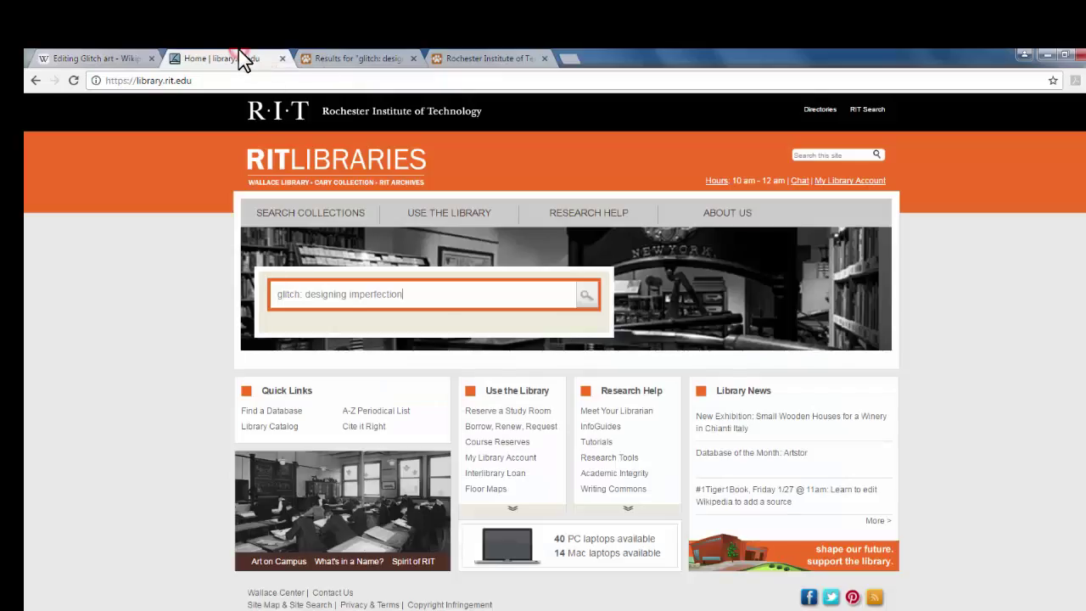
left_click(472, 298)
left_click_drag(433, 297, 279, 298)
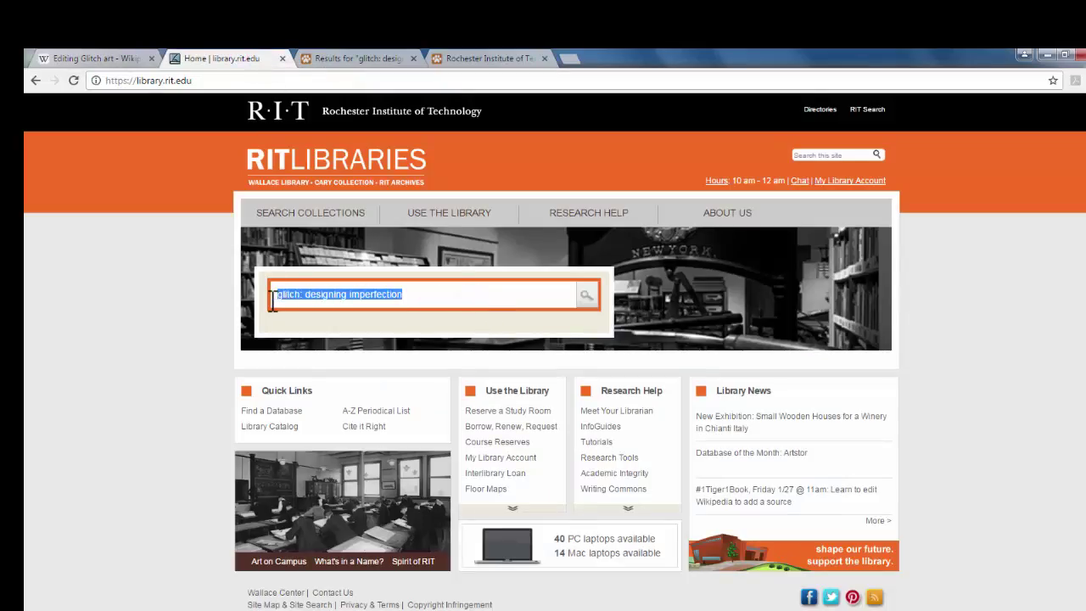
left_click(449, 299)
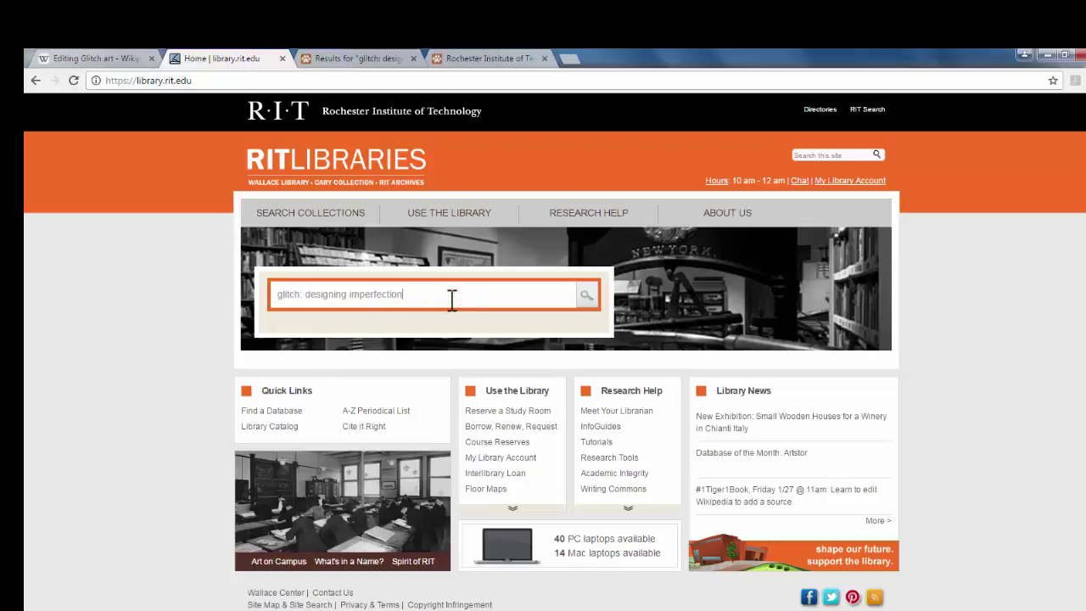
key("Return")
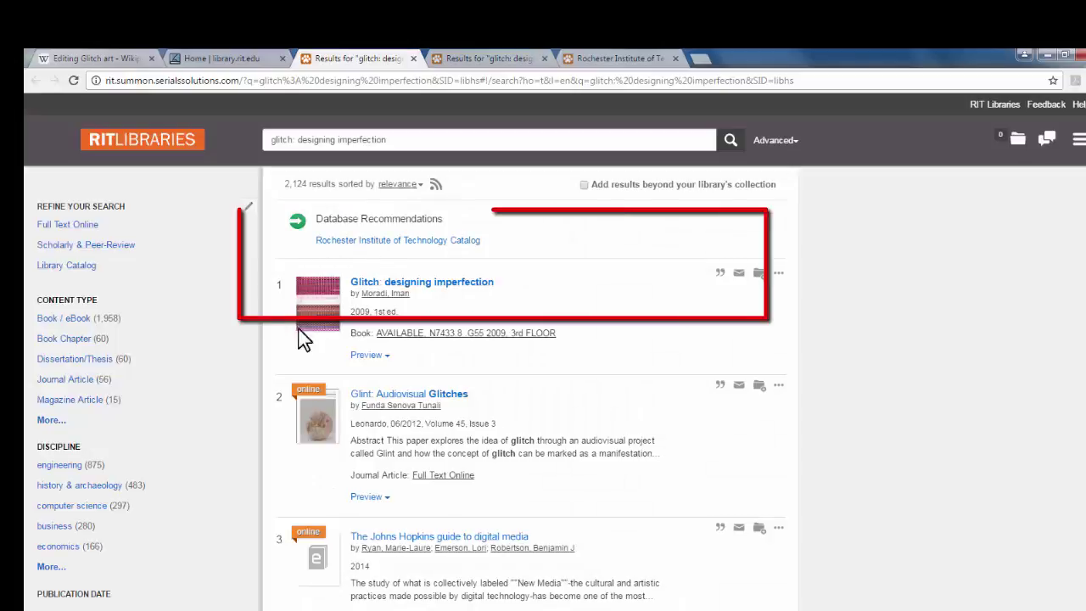
left_click(476, 286)
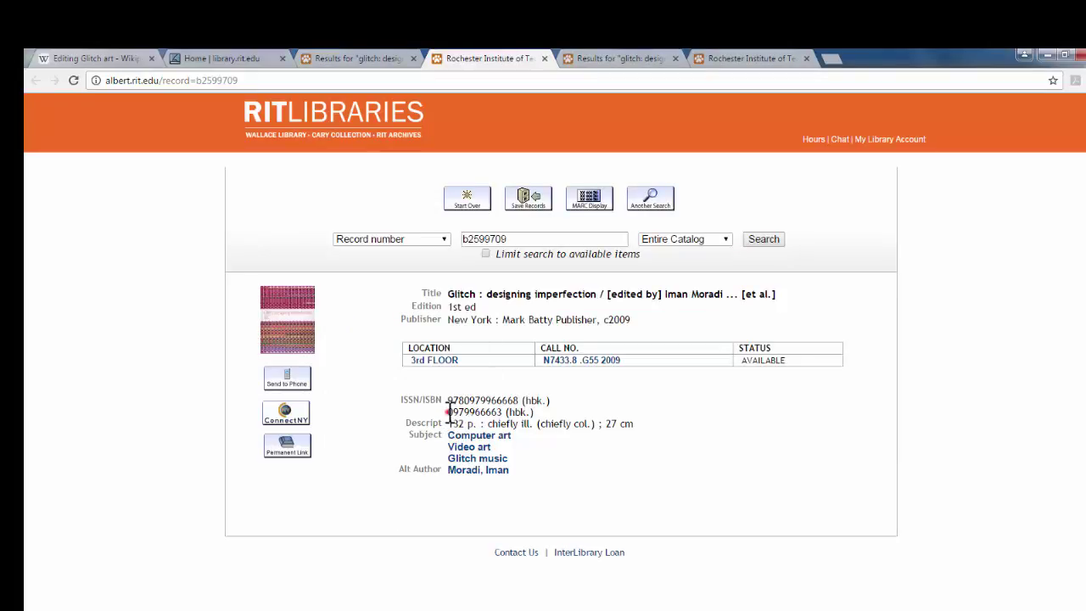
left_click_drag(447, 412, 503, 415)
key("ctrl+c")
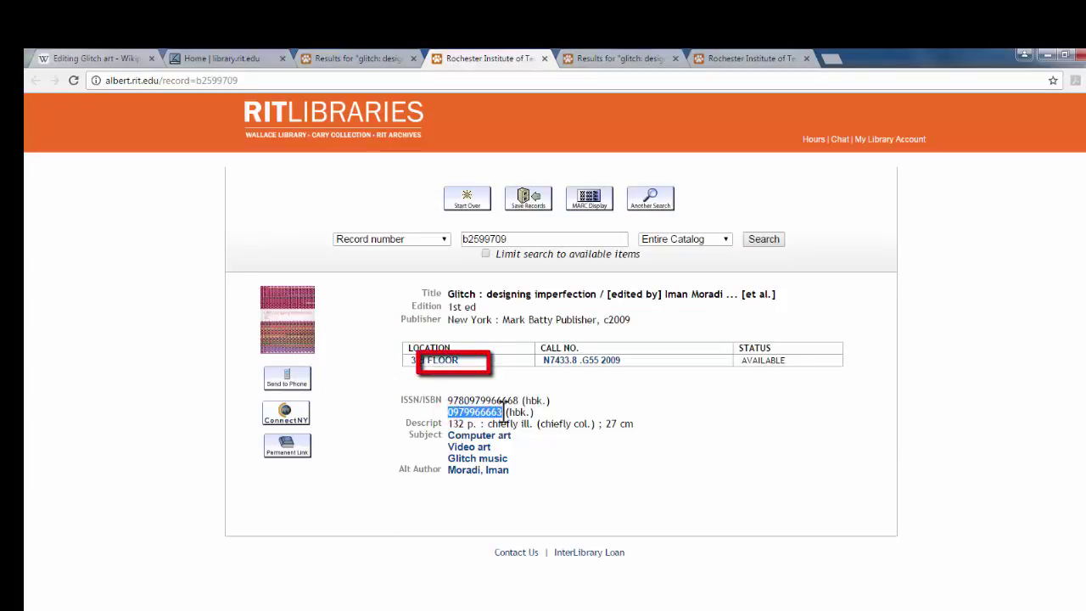
left_click(76, 59)
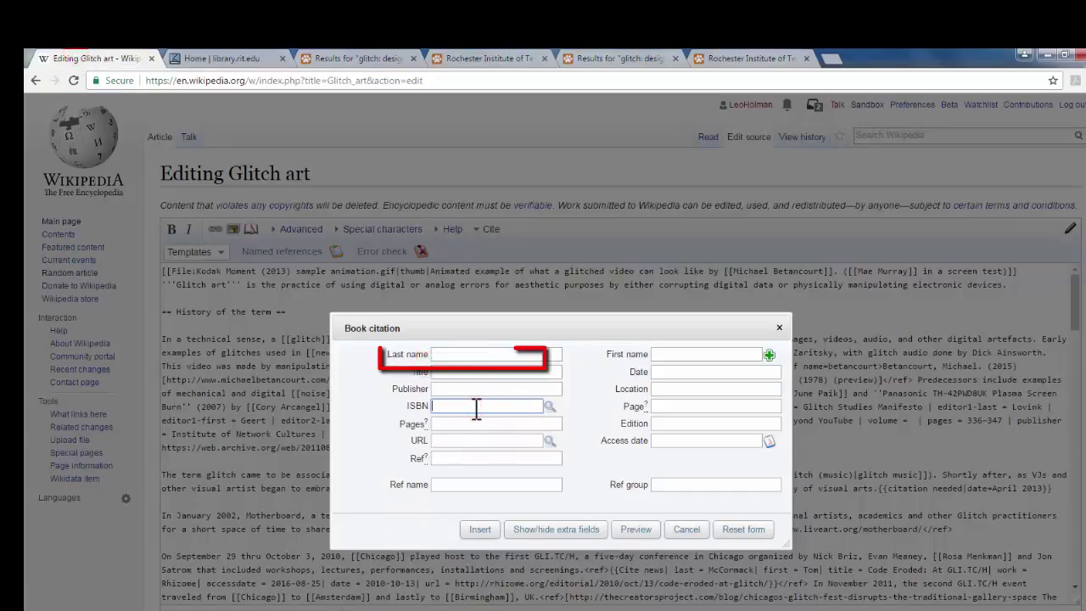
key("ctrl+v")
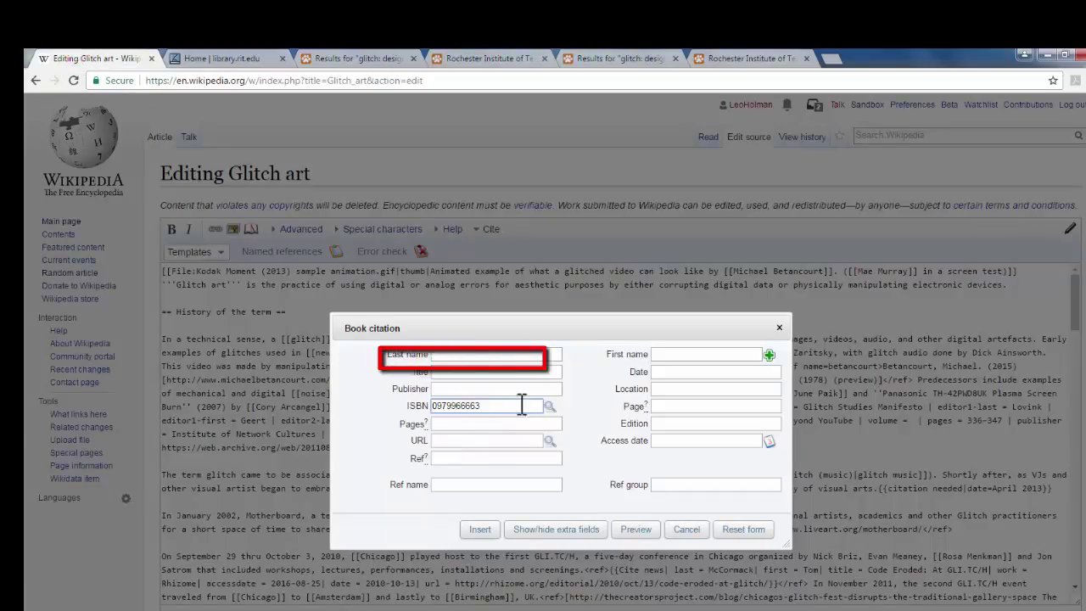
left_click(550, 407)
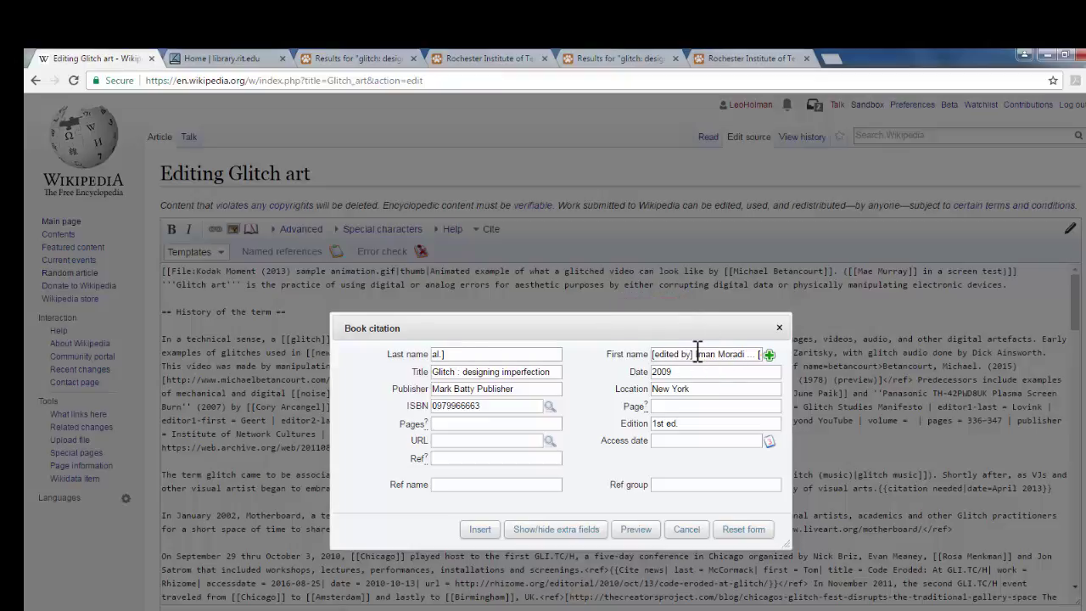
Step: Clean the author's first and last name fields, removing the '[edited by]' and 'et al.' fragments
left_click_drag(696, 354, 726, 354)
key("ctrl+c")
key("BackSpace")
key("BackSpace")
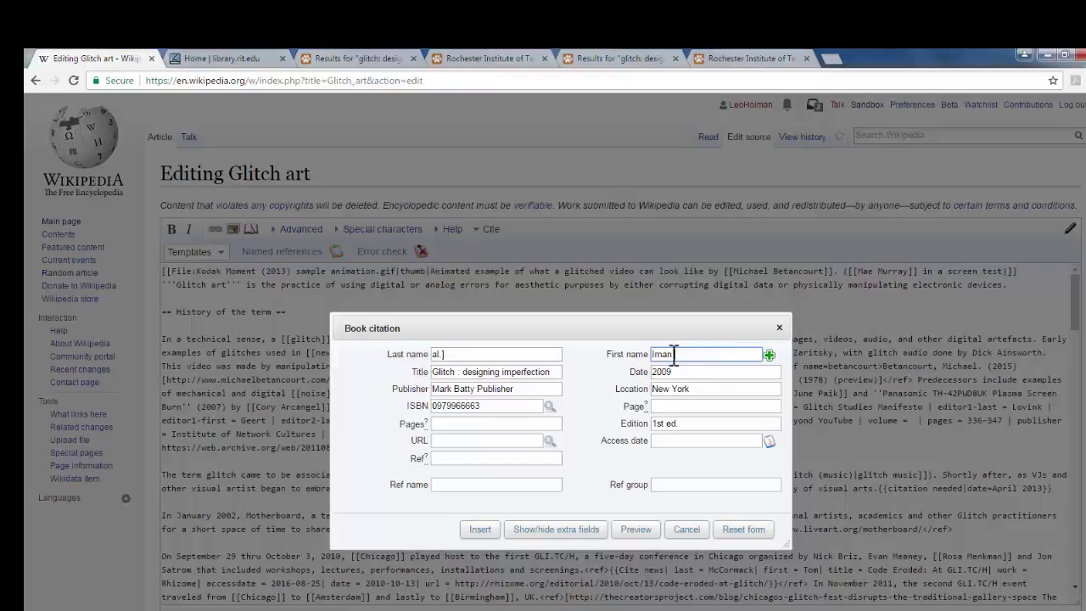
left_click_drag(529, 355, 425, 357)
key("ctrl+v")
left_click_drag(494, 354, 459, 355)
key("BackSpace")
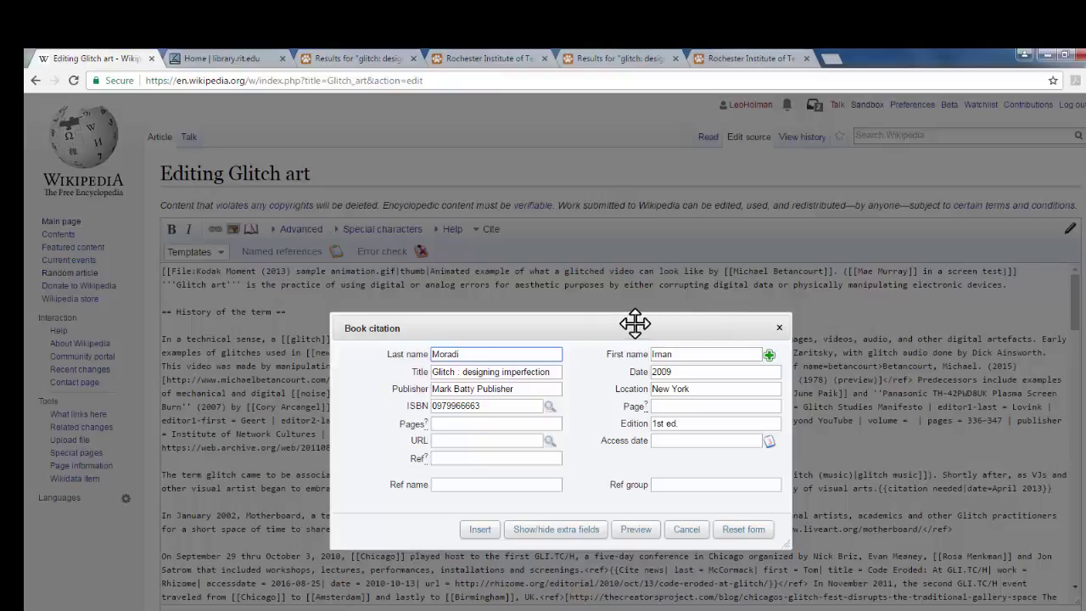
Step: Insert the book citation into the wikitext and cut its line from the article's top
left_click(480, 531)
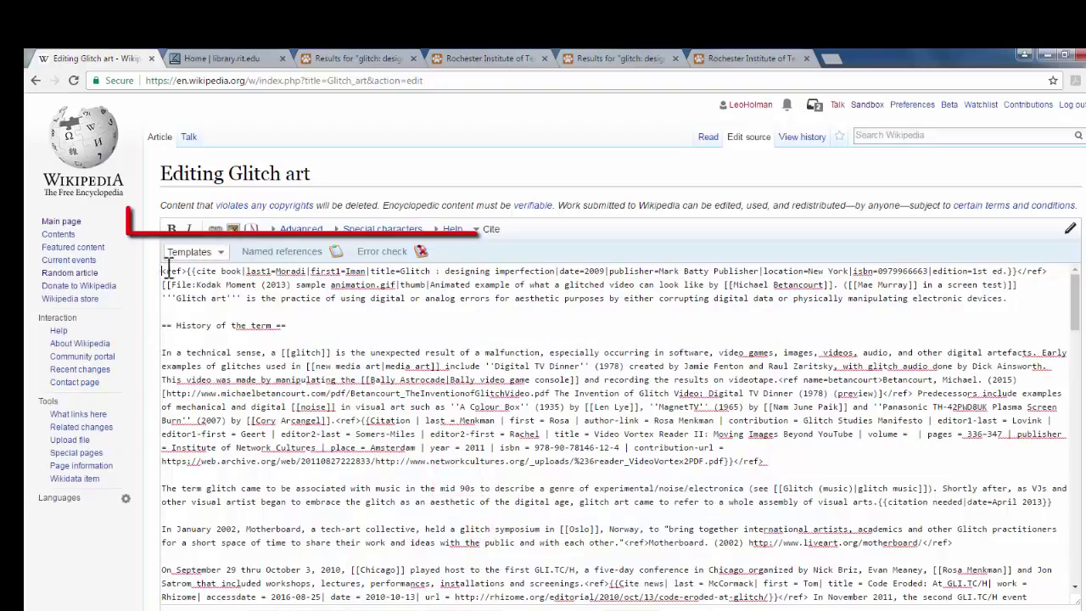
left_click_drag(163, 269, 1061, 271)
key("ctrl+c")
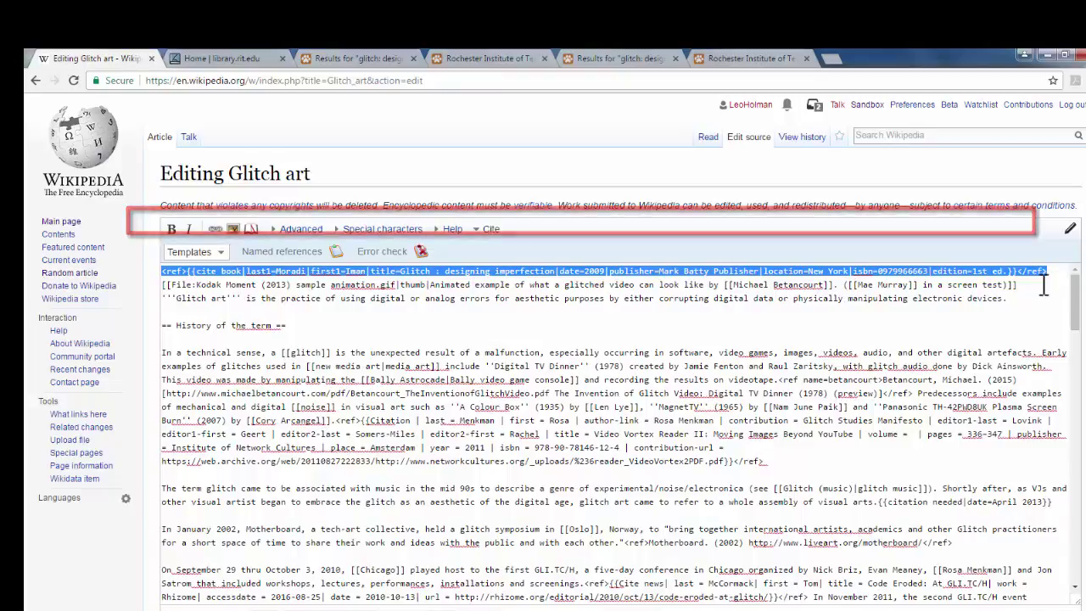
key("Delete")
Step: Paste the citation as a new '*' bullet at the end of Further reading, deleting the stray ref tag
left_click_drag(1076, 297, 1075, 509)
left_click_drag(278, 328, 163, 328)
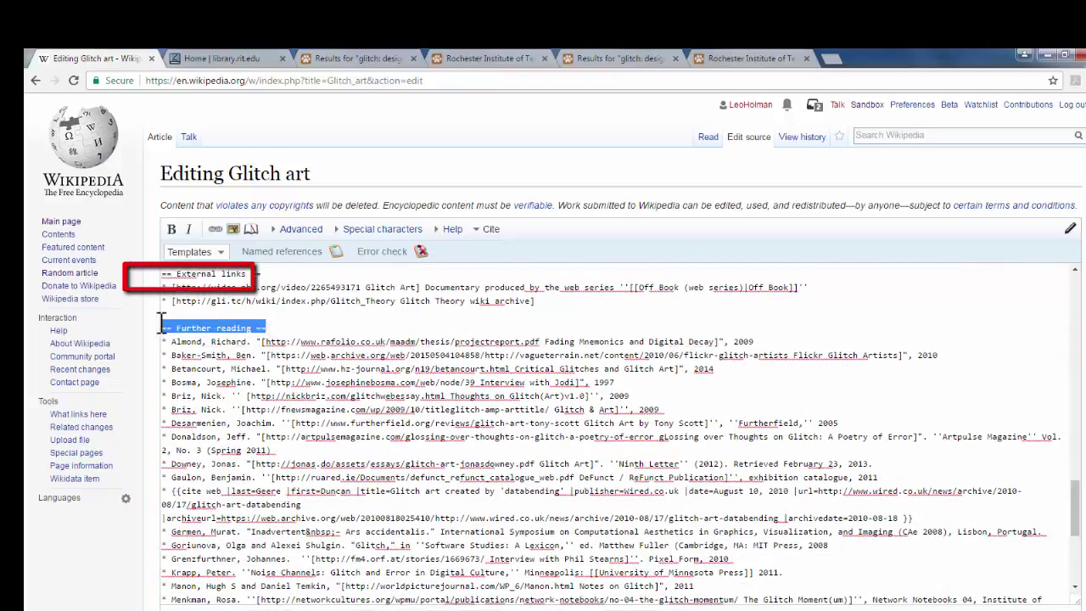
scroll(450, 357, "down", 3)
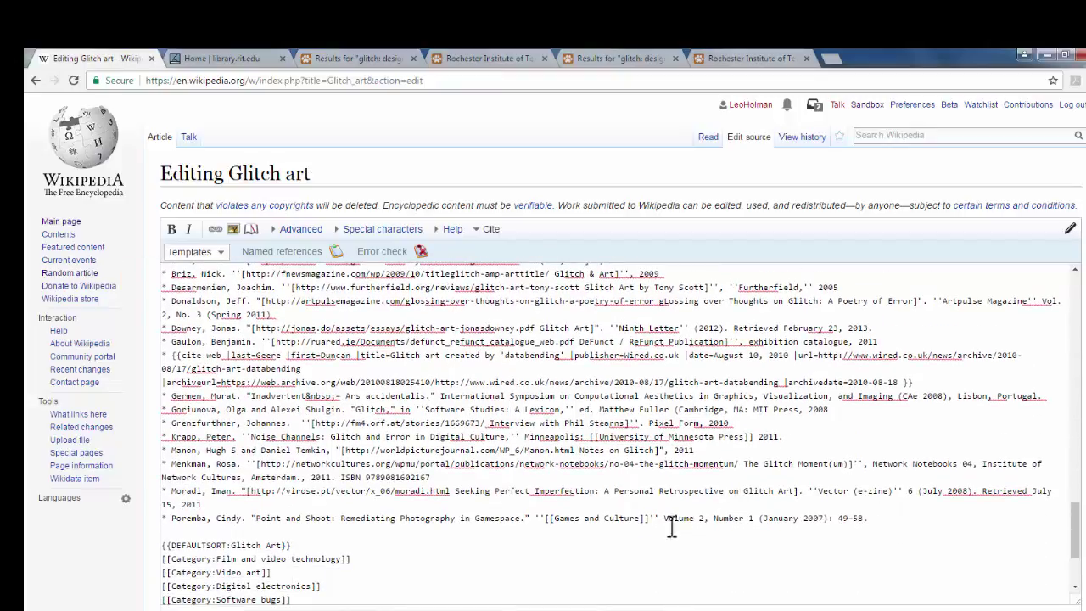
left_click(163, 528)
type("*")
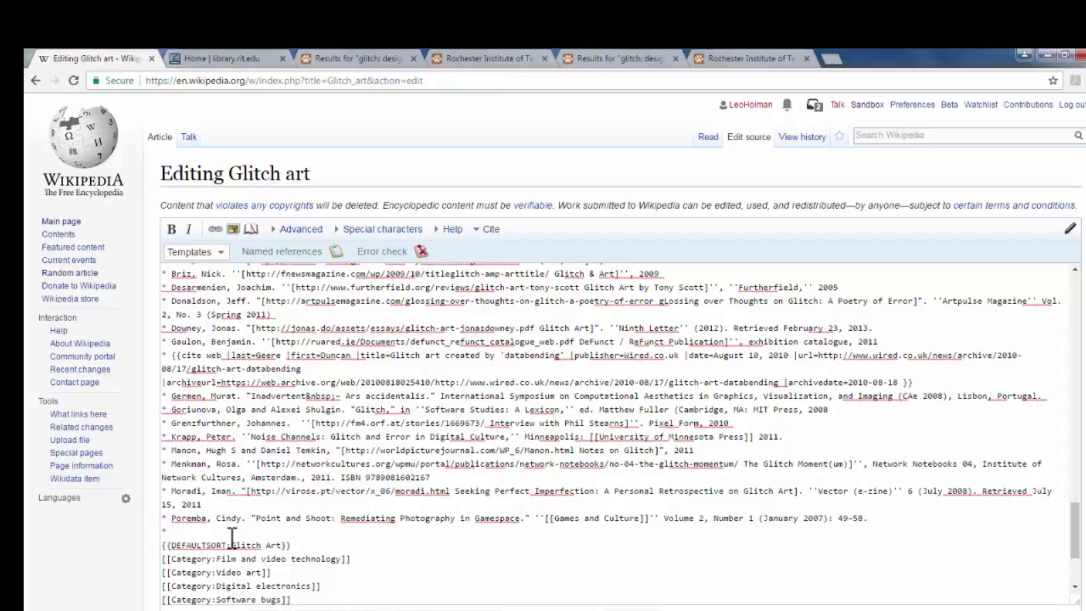
key("ctrl+v")
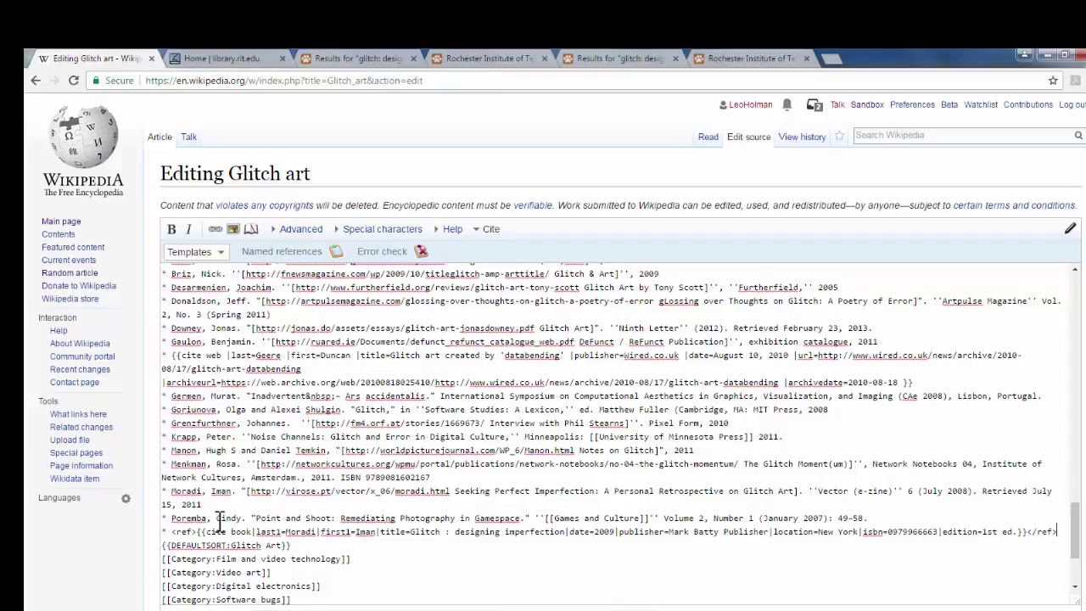
left_click_drag(197, 531, 174, 531)
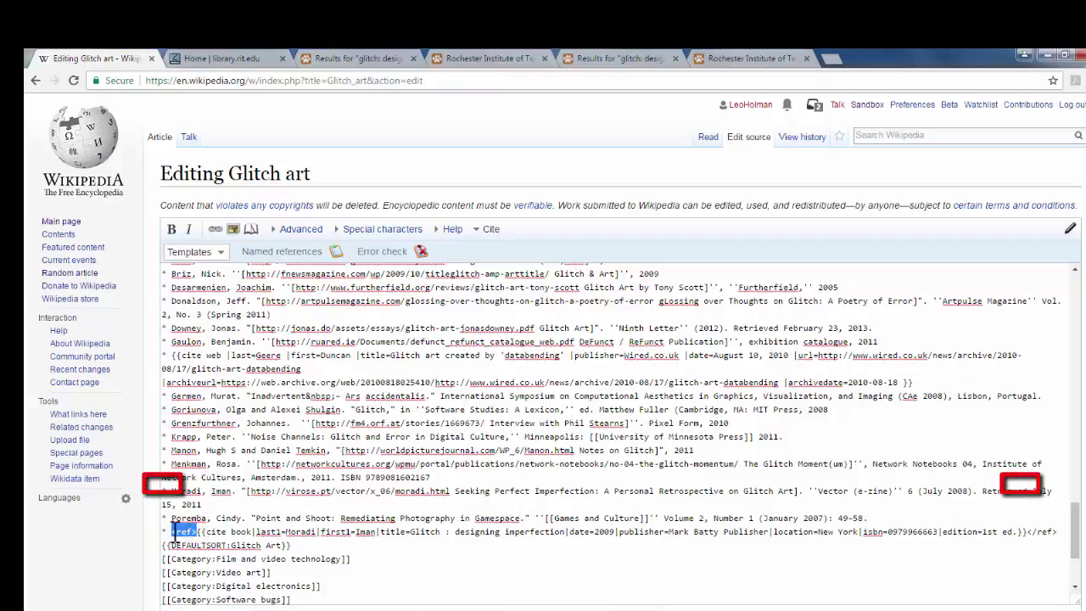
key("BackSpace")
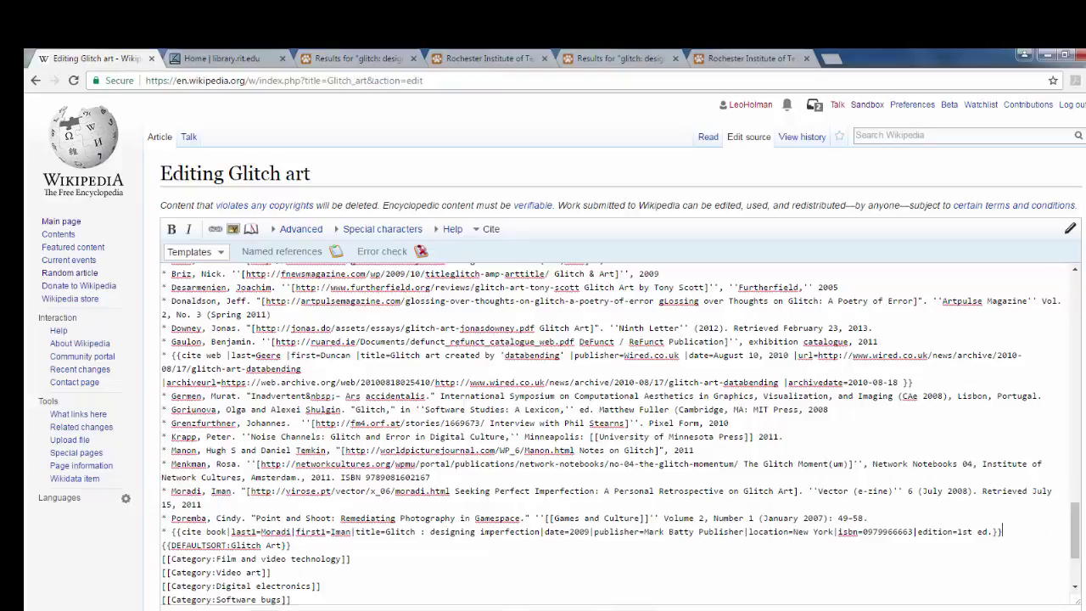
scroll(560, 339, "down", 3)
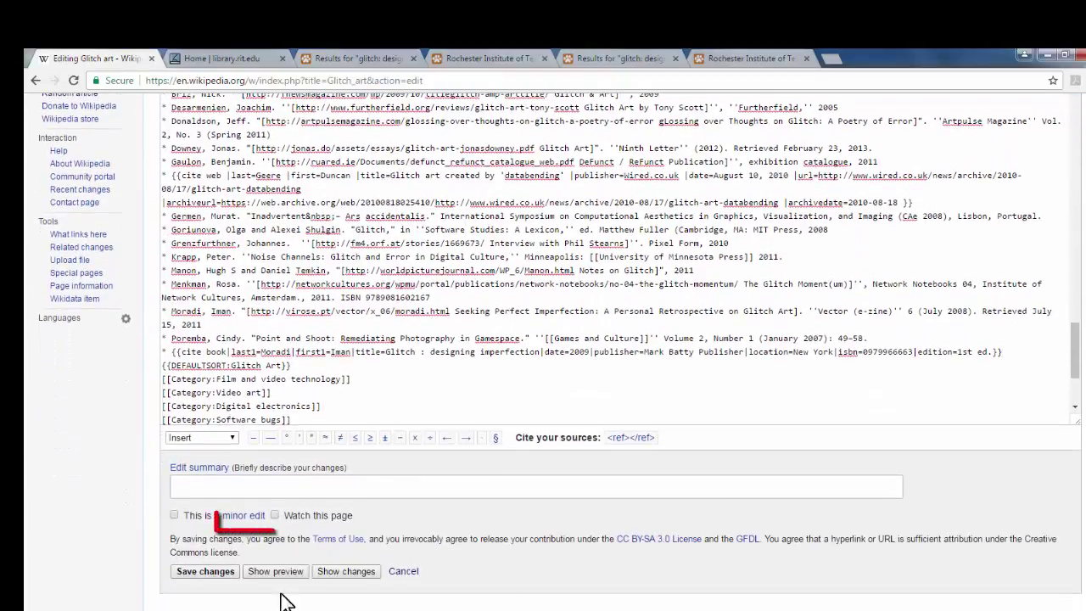
Step: Preview the edited article and check the new Further reading entry
left_click(260, 572)
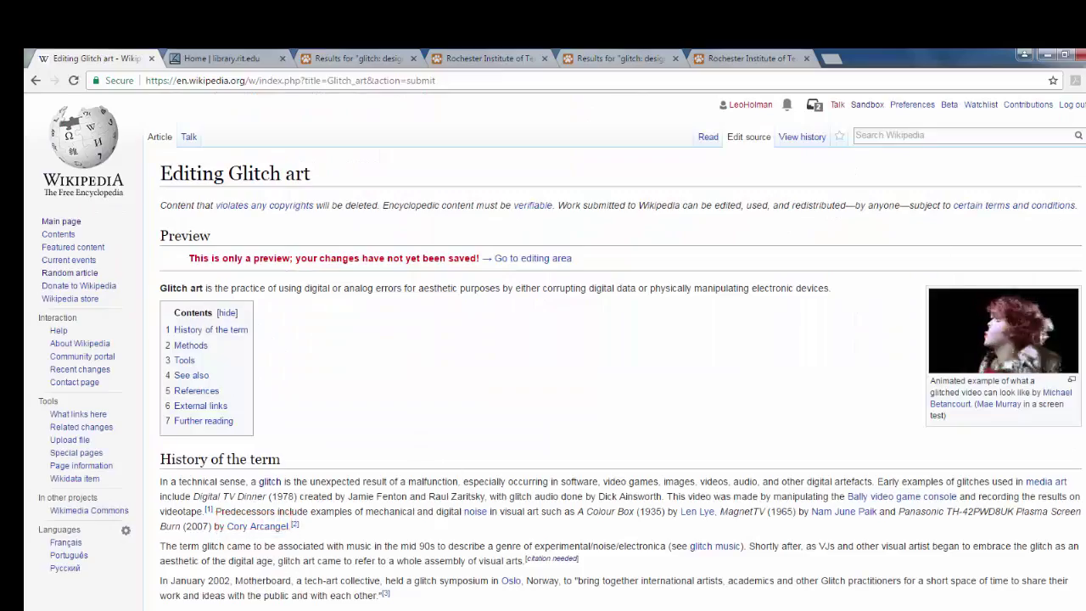
scroll(619, 356, "down", 20)
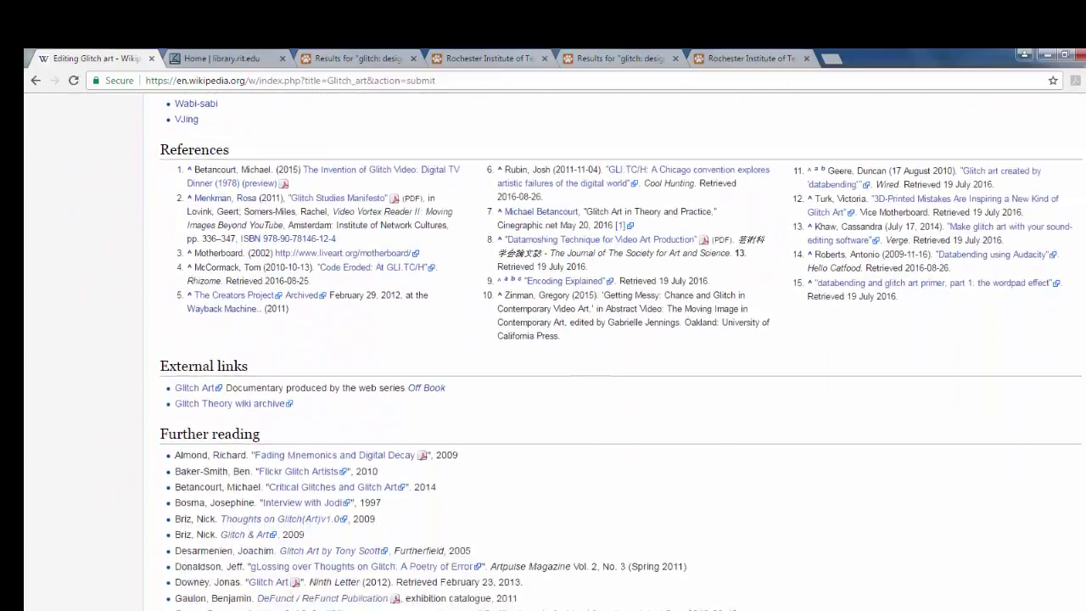
scroll(526, 322, "down", 3)
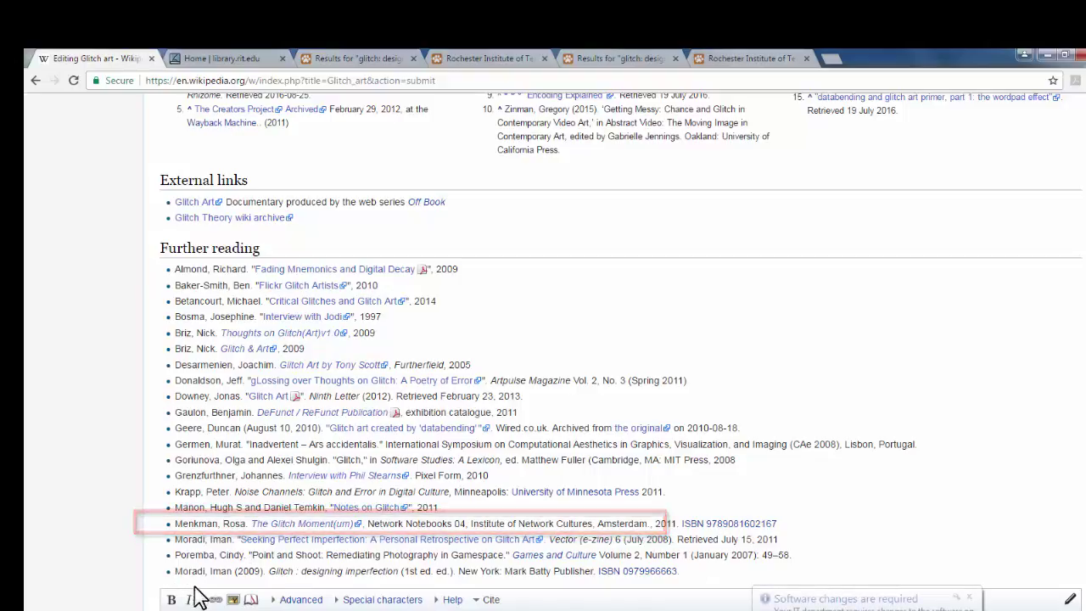
scroll(620, 339, "down", 10)
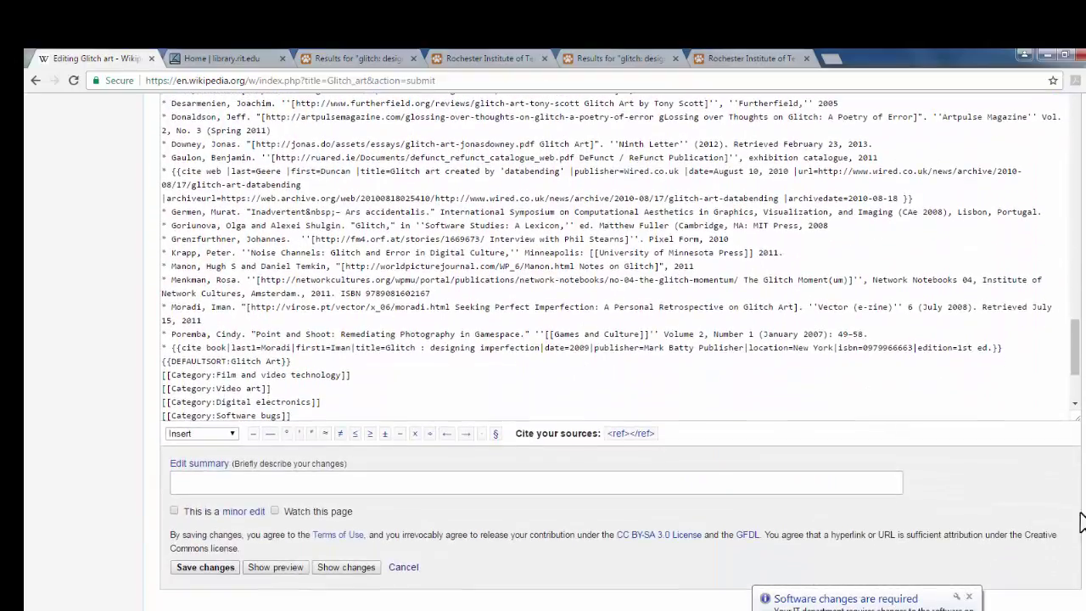
Step: Save with summary 'Added book to further reading', marked as a minor edit
left_click(624, 486)
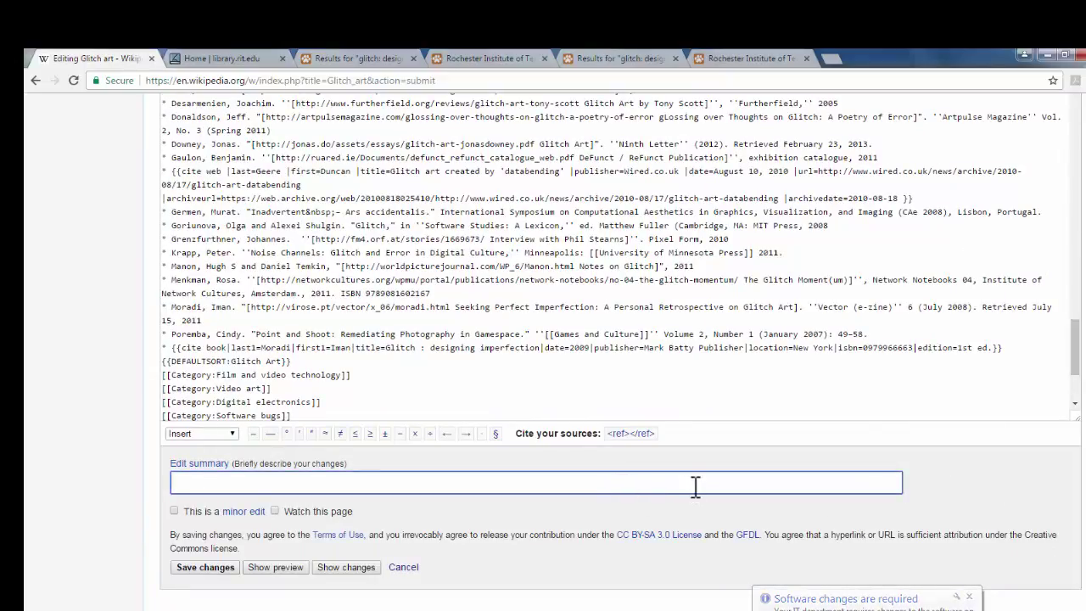
type("Add")
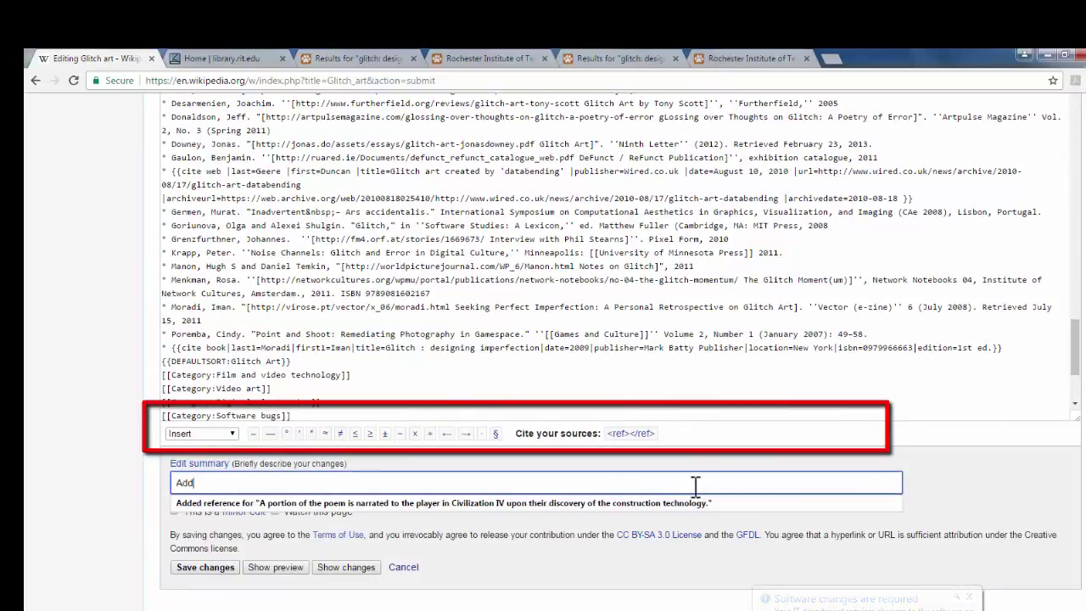
type("ed book to further reading")
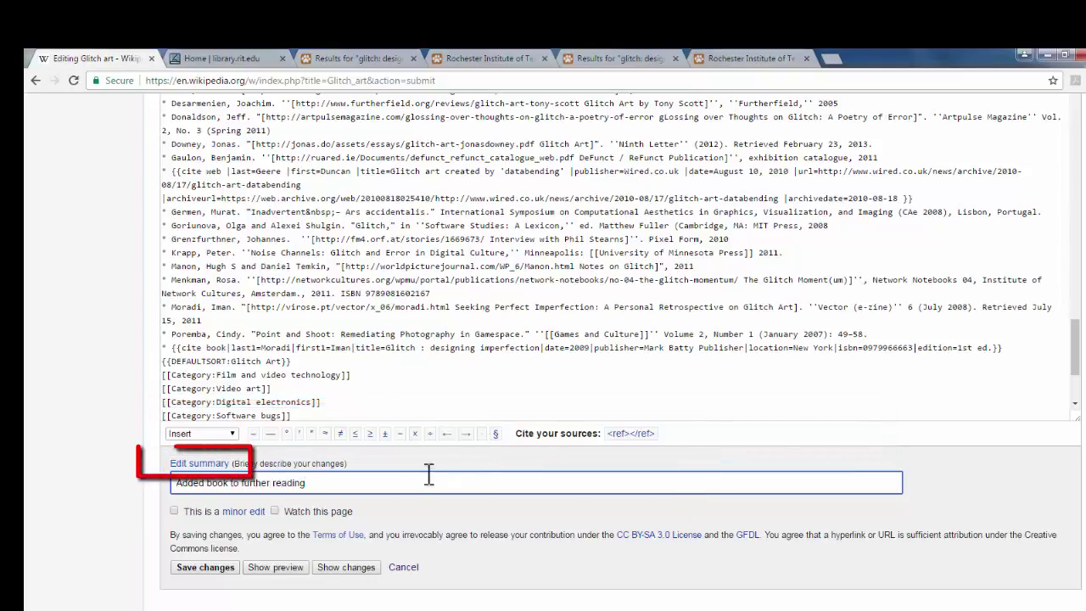
left_click(173, 512)
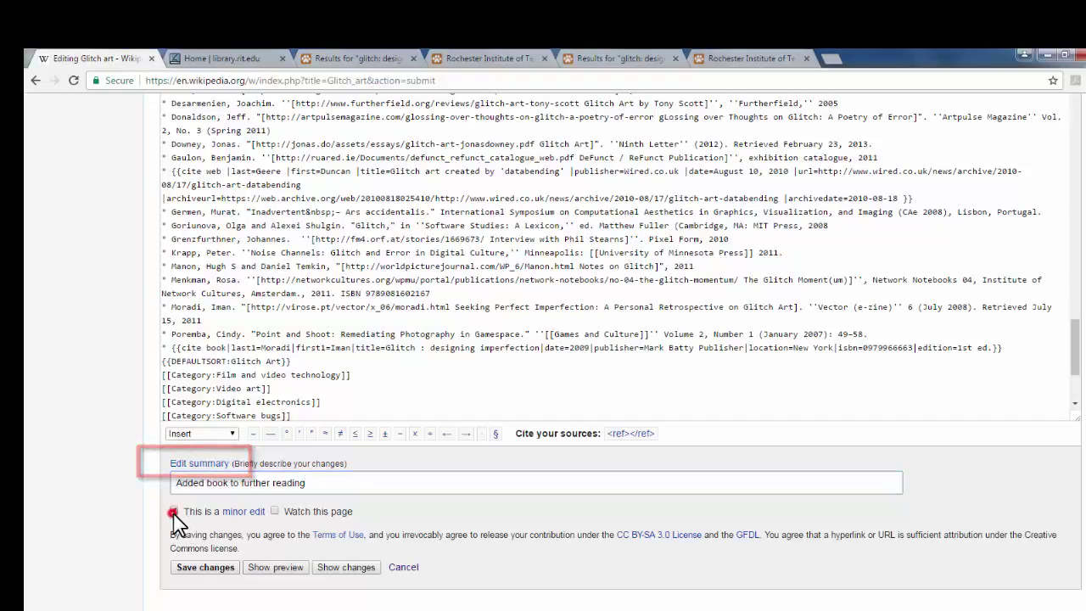
left_click(219, 568)
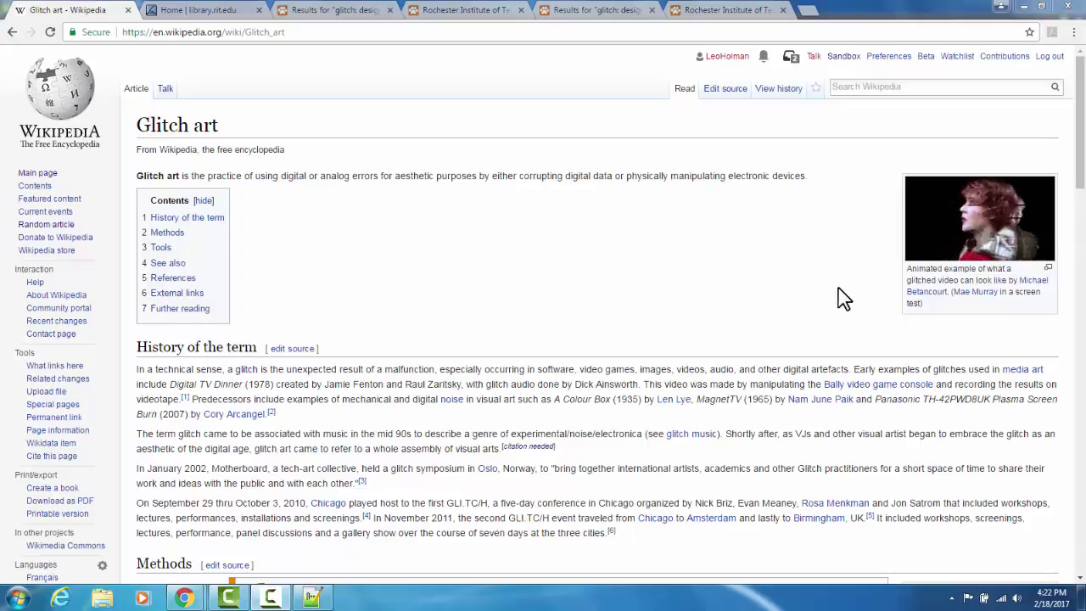
left_click_drag(1073, 139, 1079, 560)
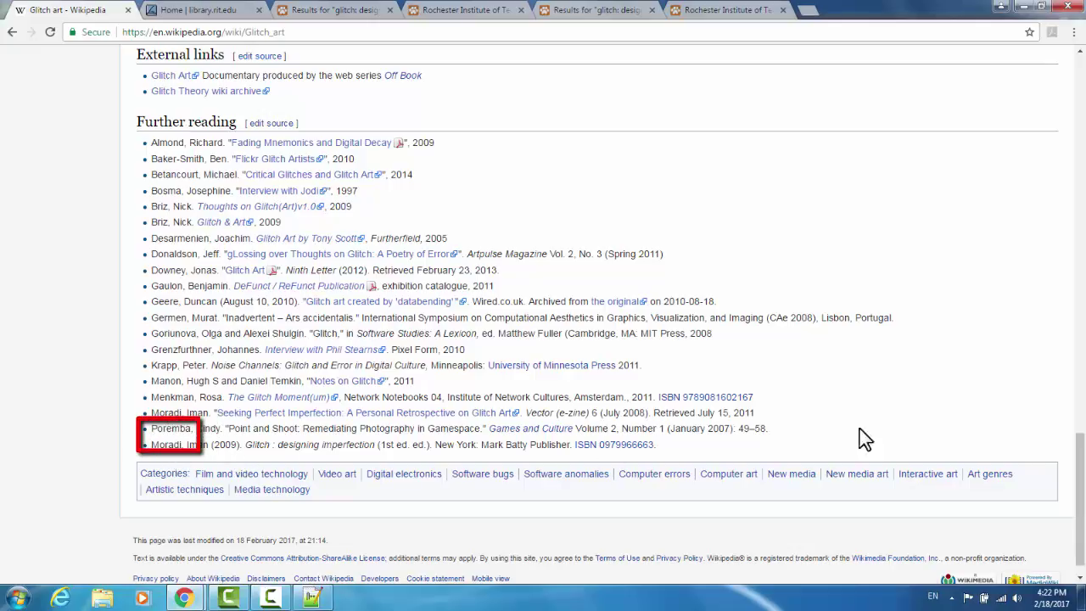
left_click_drag(1081, 497, 1047, 102)
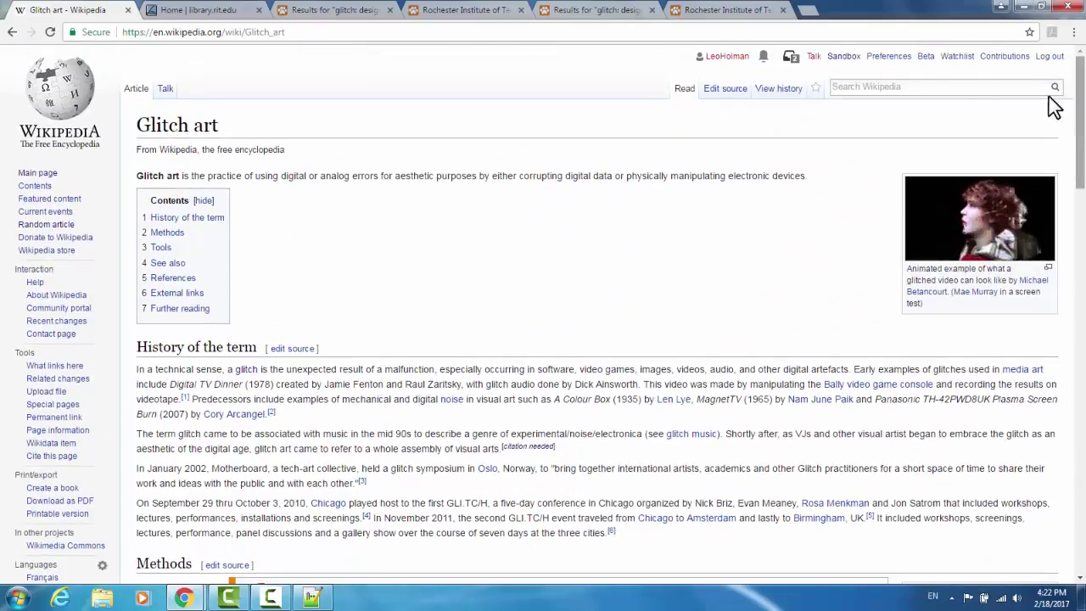
Step: Move the Glitch: designing imperfection citation to a new line after the Seeking Perfect Imperfection entry
left_click(727, 88)
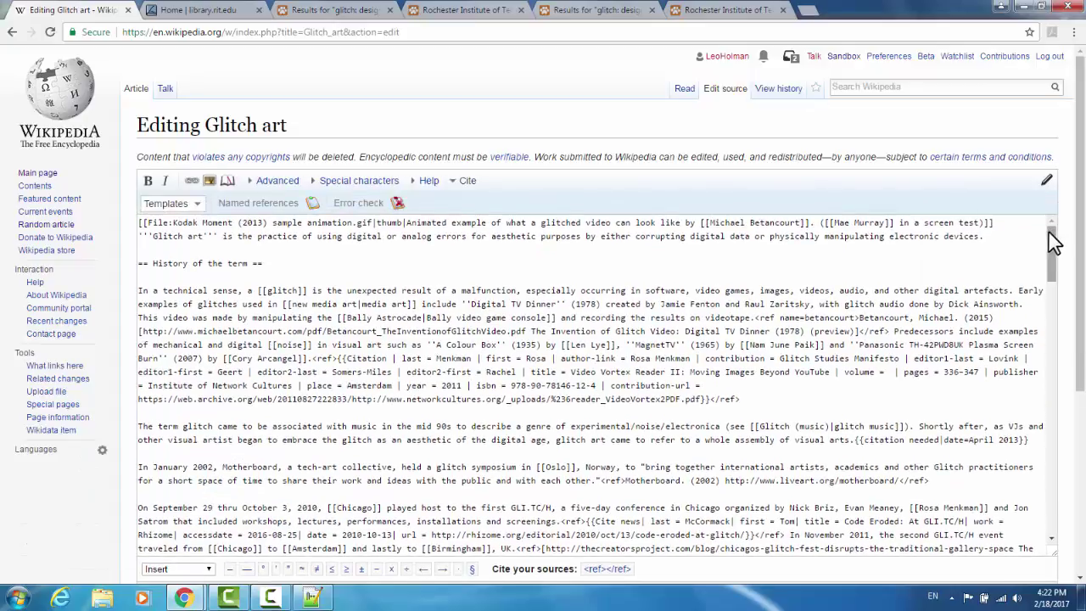
left_click_drag(1052, 242, 1061, 516)
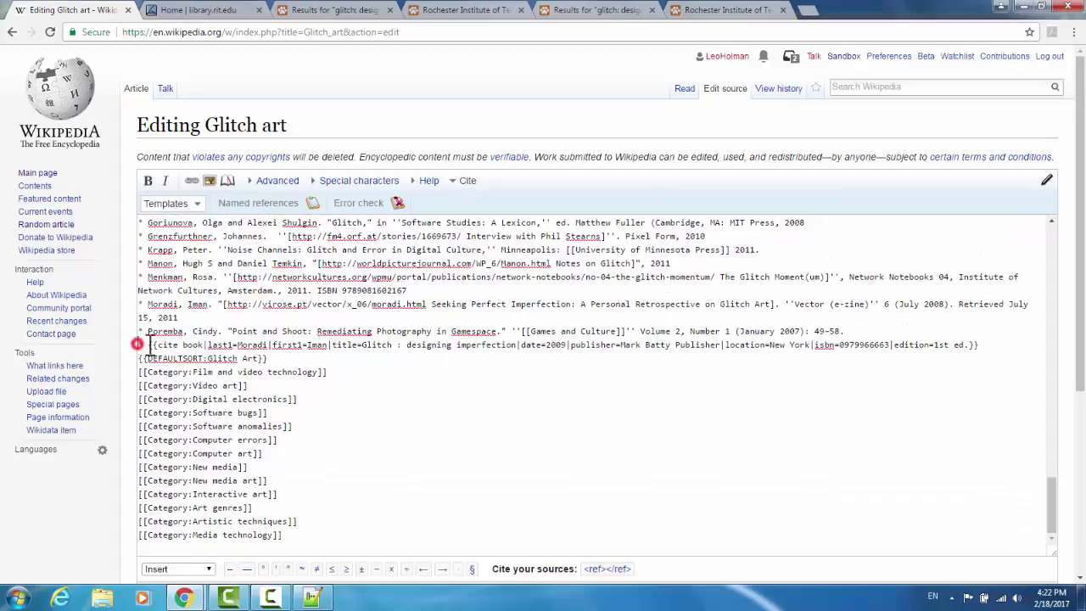
left_click_drag(158, 348, 987, 340)
key("ctrl+x")
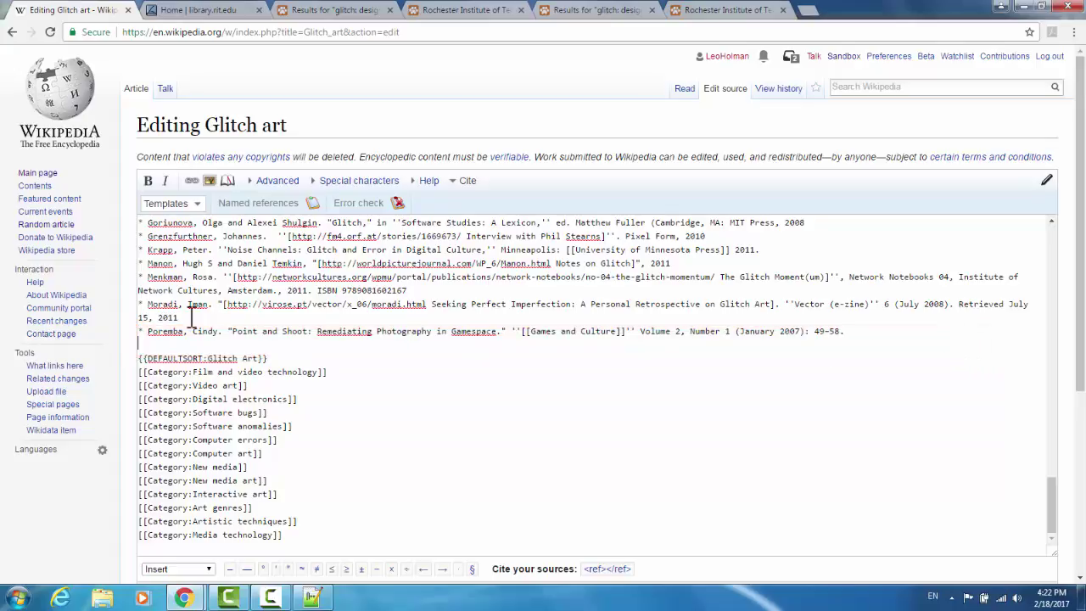
key("Return")
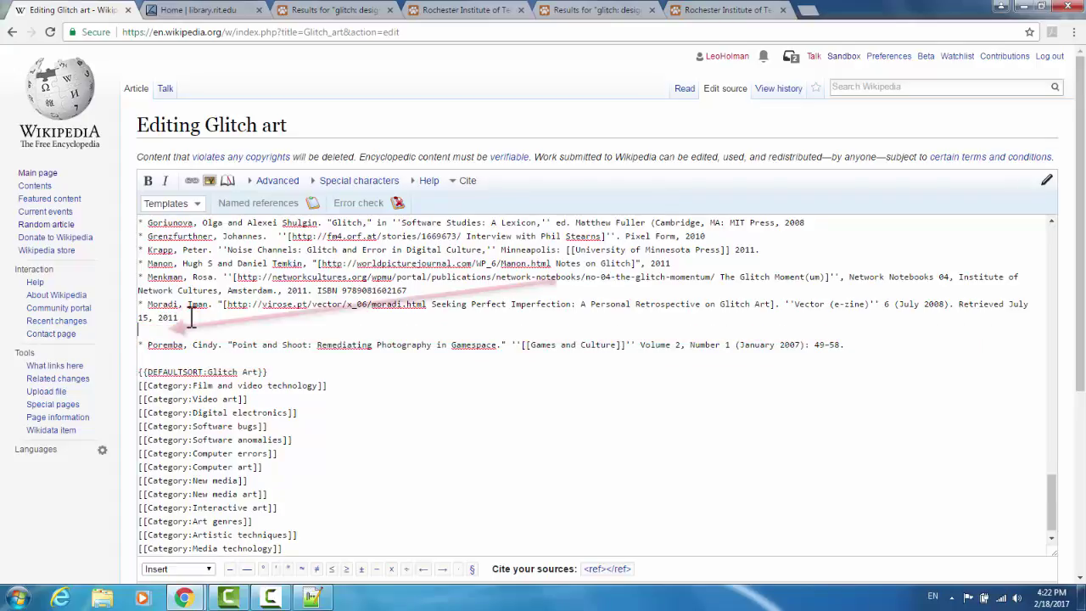
key("ctrl+v")
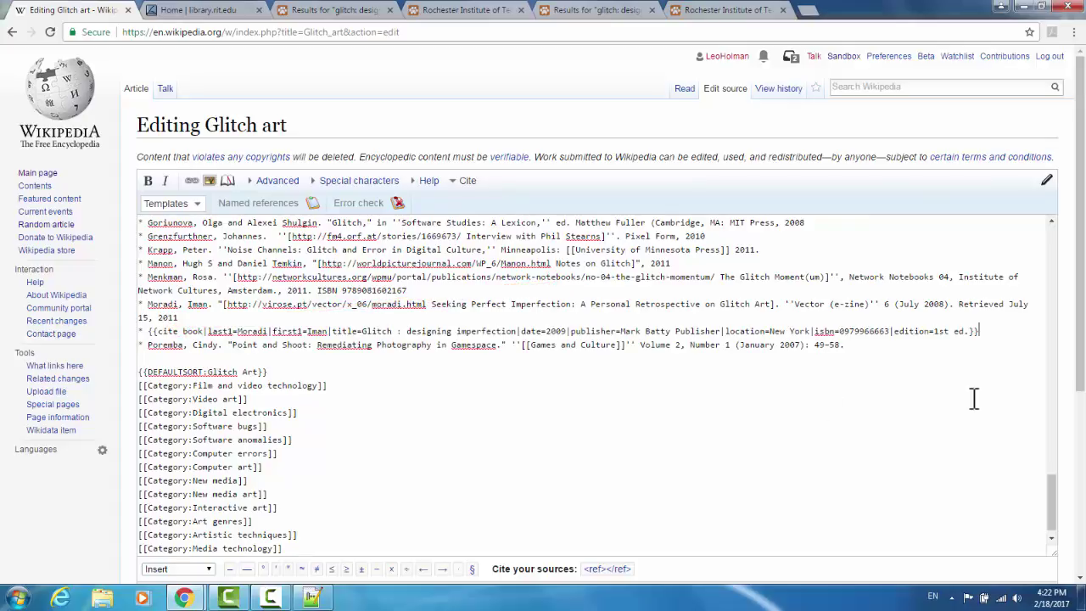
scroll(979, 331, "down", 3)
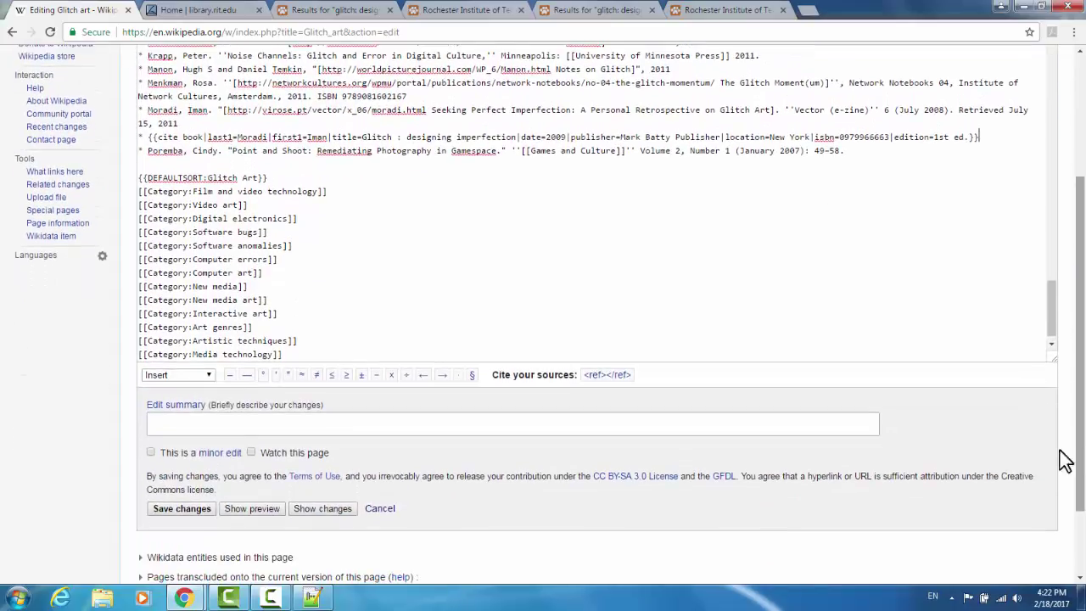
Step: Preview the article to verify the alphabetical Further reading order
left_click(272, 510)
left_click_drag(1081, 76, 1084, 422)
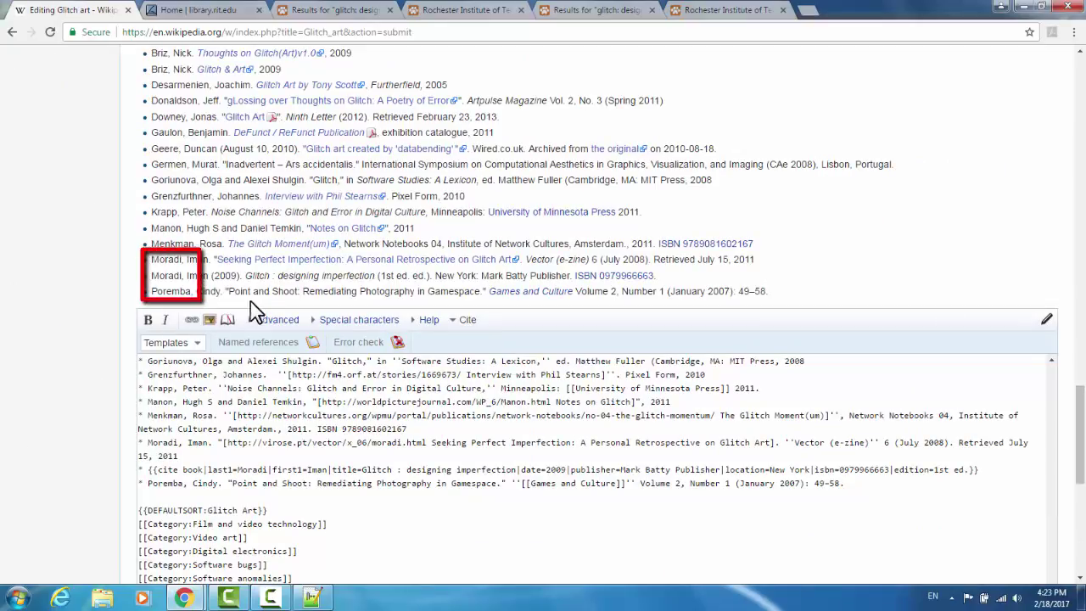
left_click_drag(1084, 424, 1083, 484)
Step: Save with summary 'Alphabetized the further reading section', marked as a minor edit
left_click(606, 405)
type("Alphabetized th")
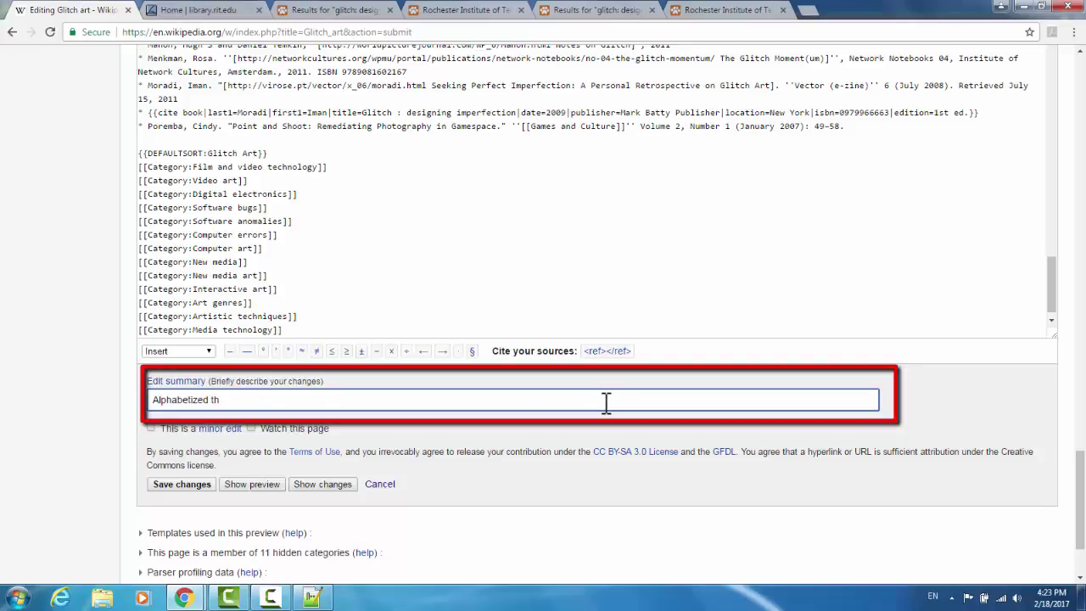
type("e further reading section")
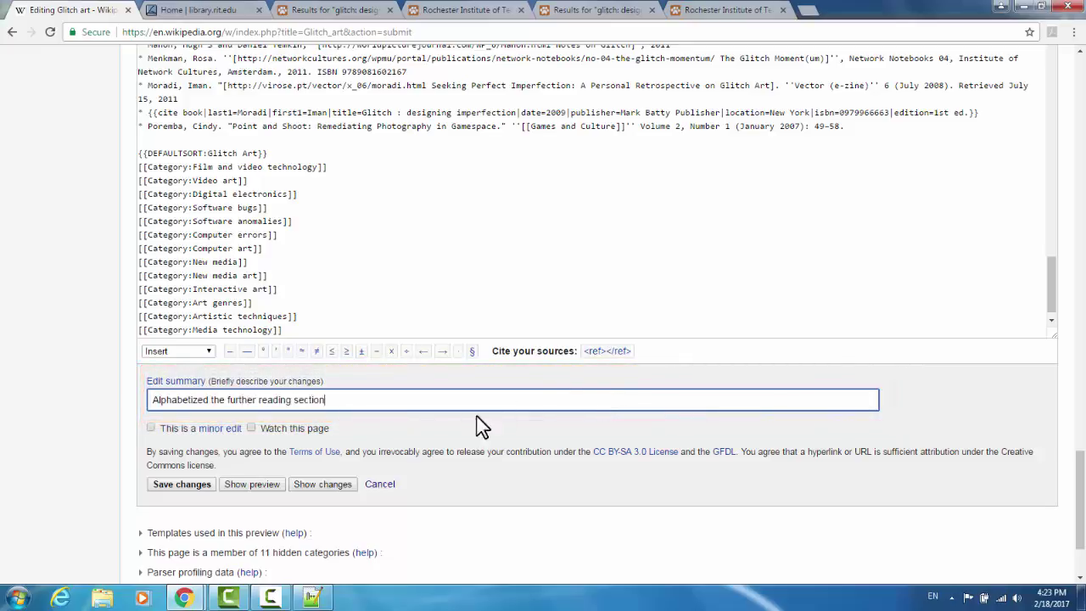
left_click(151, 428)
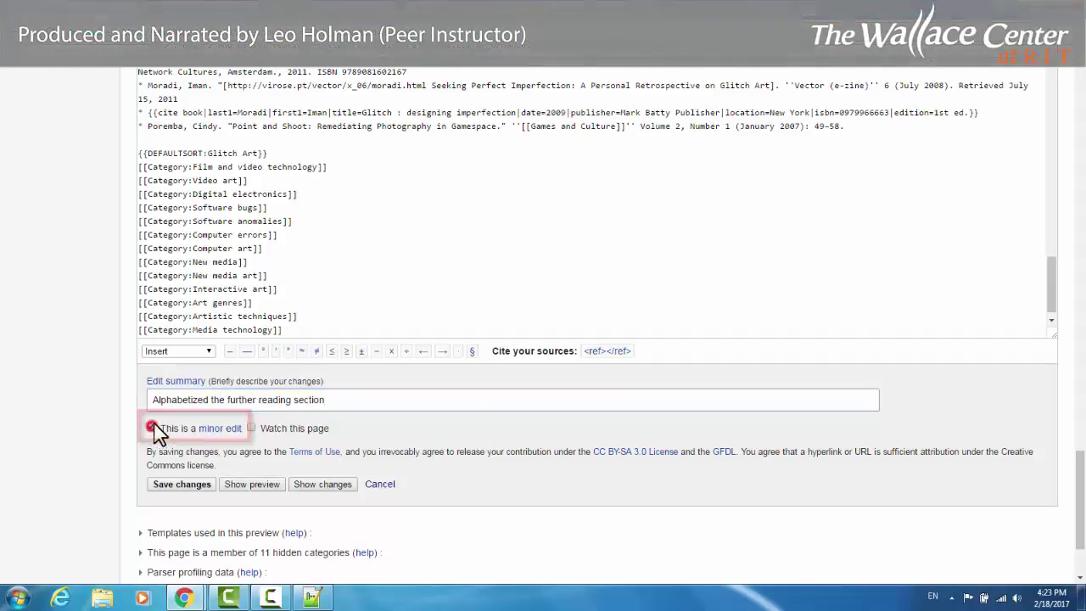
left_click(196, 496)
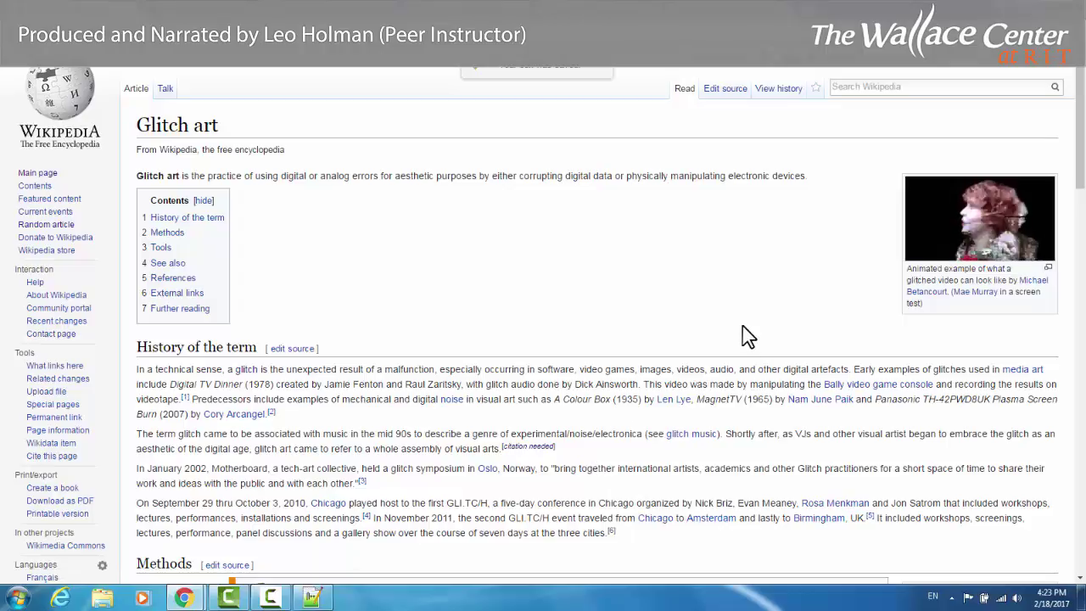